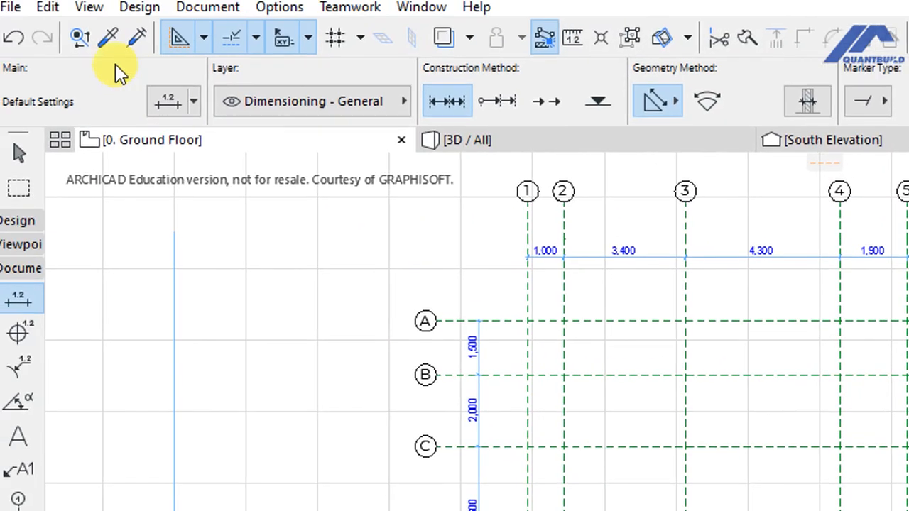
Activate the Wall tool and open its default settings, collapsing the geometry and positioning and the floor plan and section settings
click(139, 6)
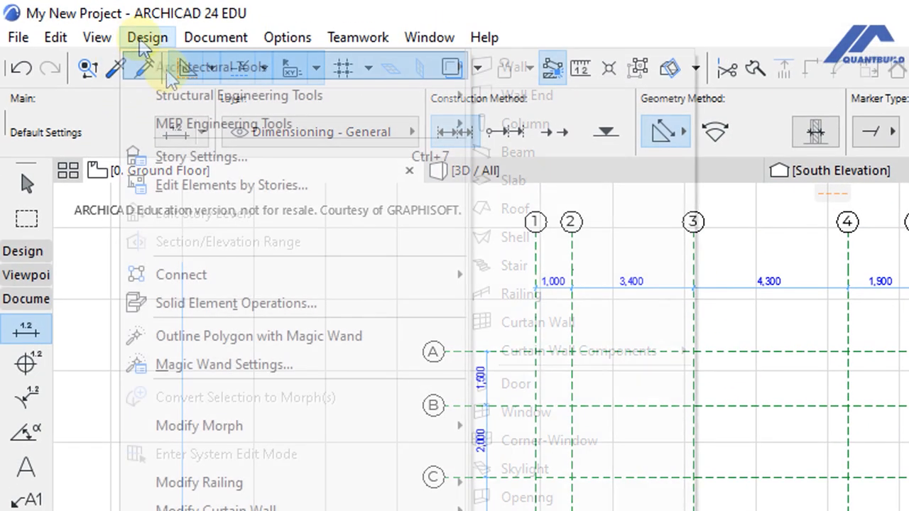
mouse_move(129, 30)
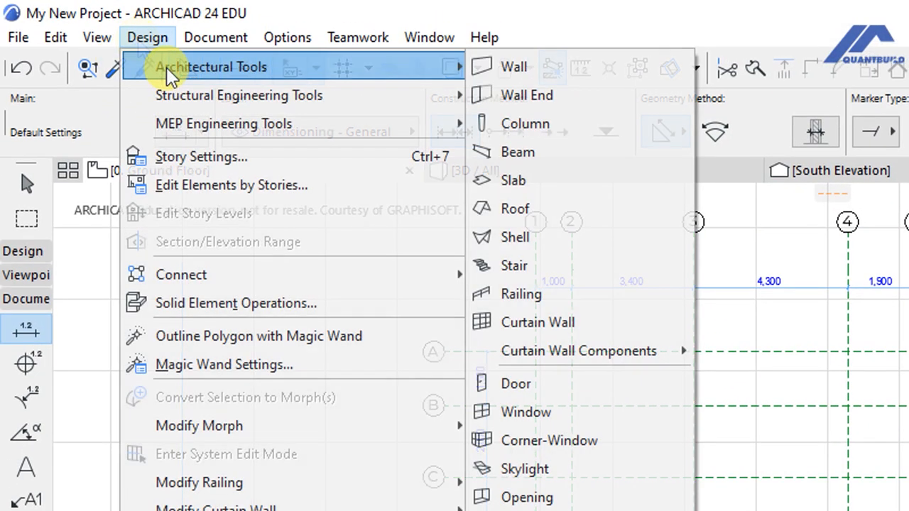
click(522, 64)
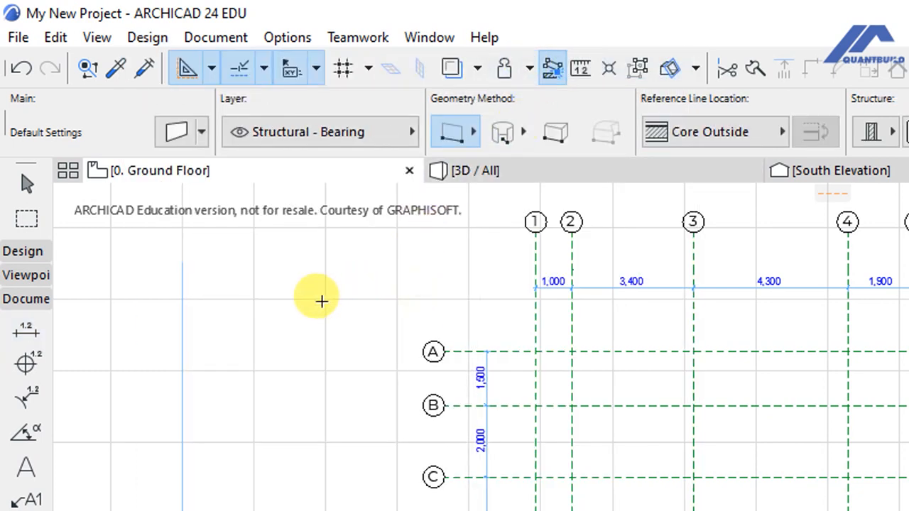
click(174, 132)
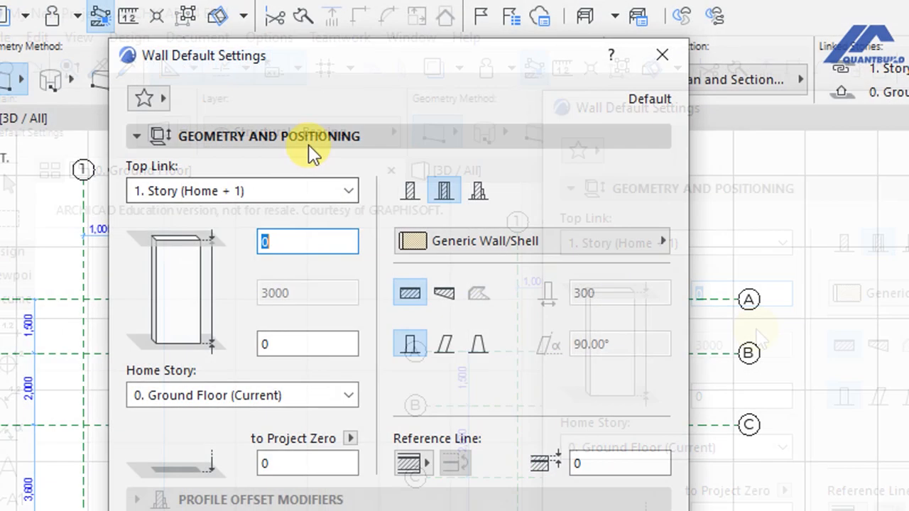
click(308, 137)
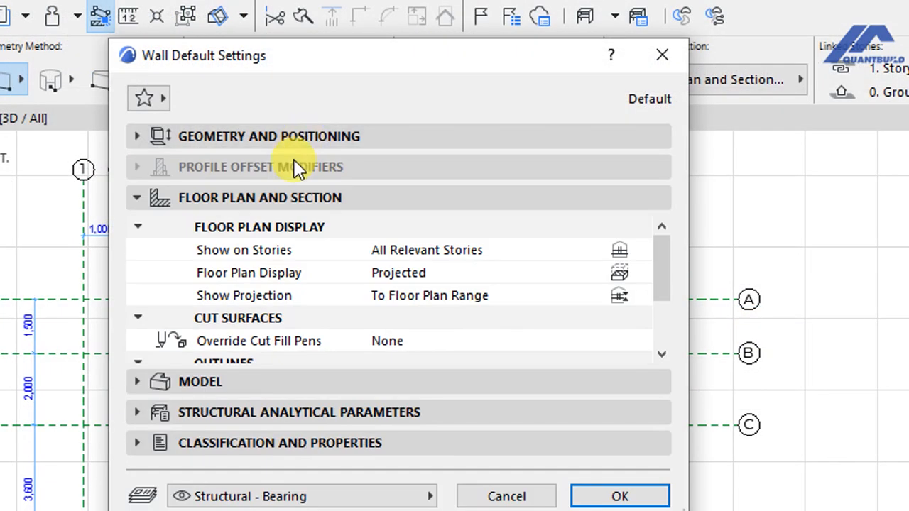
click(288, 198)
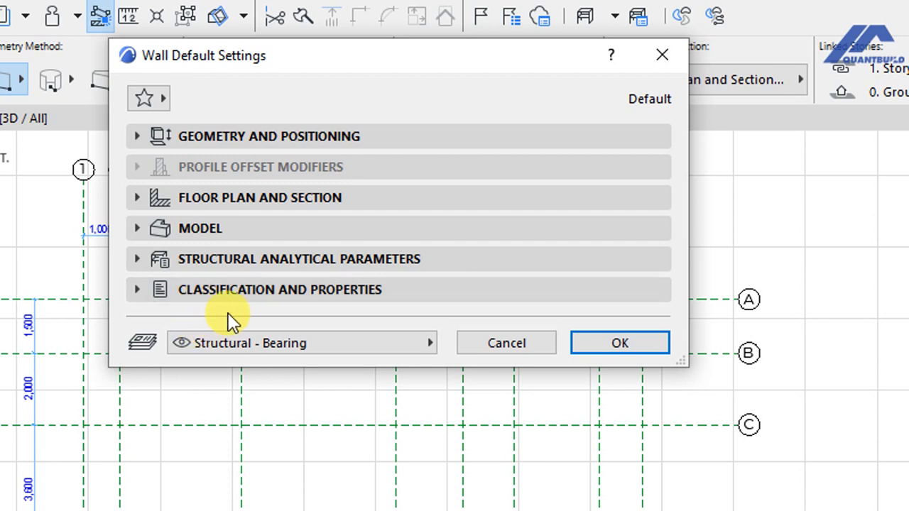
Set the default wall to a Basic structure with a thickness of 200 mm, checking its top, bottom and base offsets
click(203, 146)
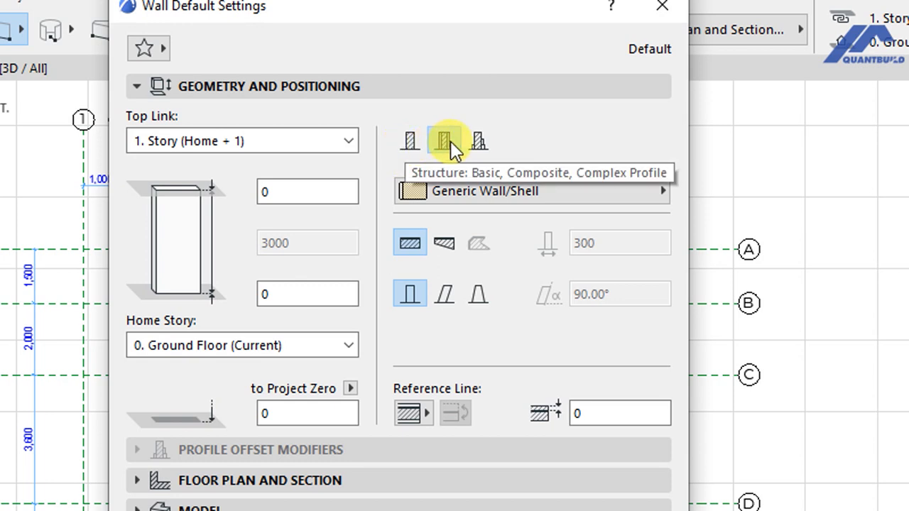
click(410, 144)
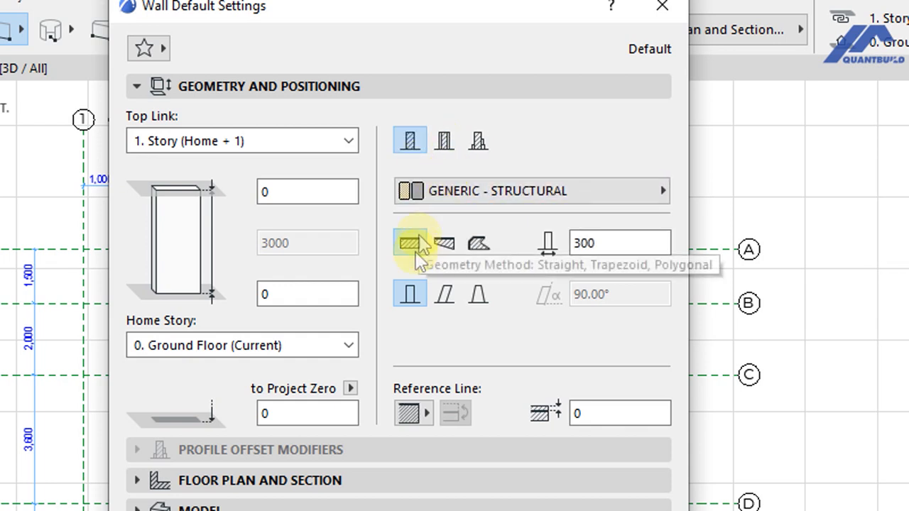
double_click(585, 243)
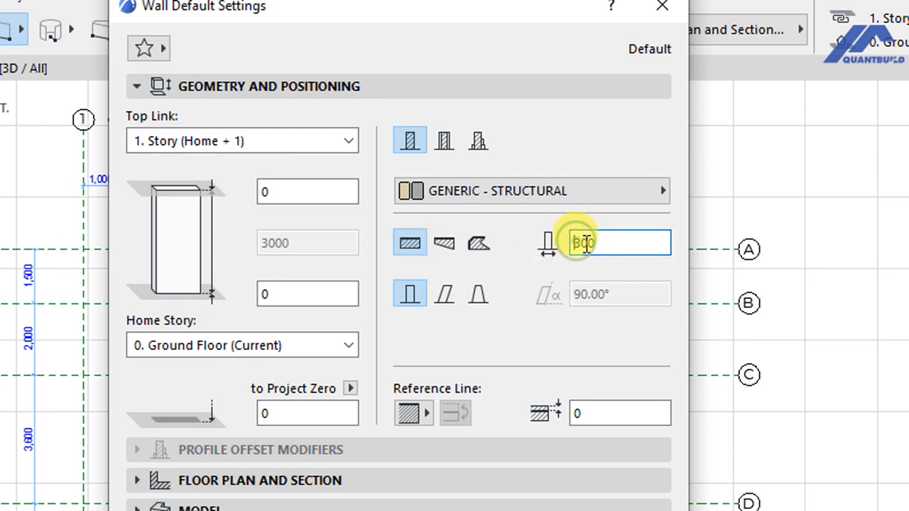
drag(581, 243, 561, 254)
text(2)
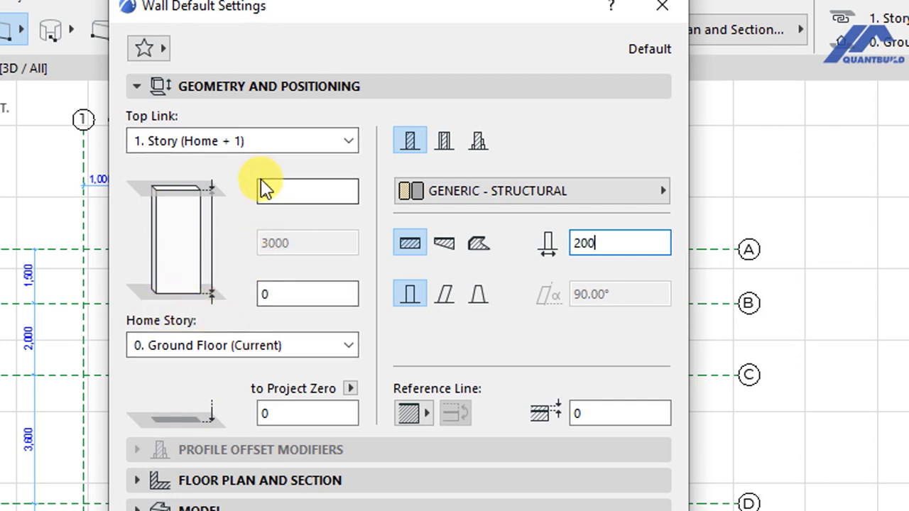
click(293, 192)
click(270, 288)
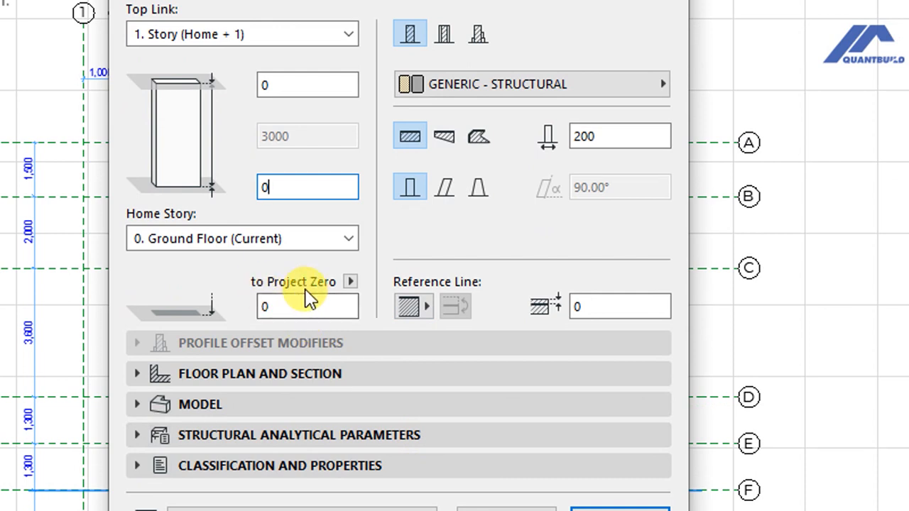
click(284, 306)
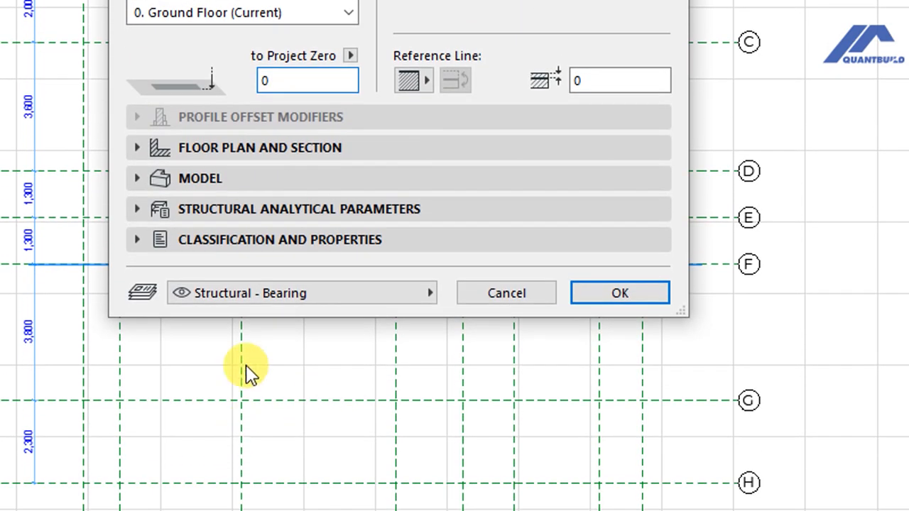
Set the wall's Override Cut Fill Pens option to Both in the floor plan and section settings
click(252, 150)
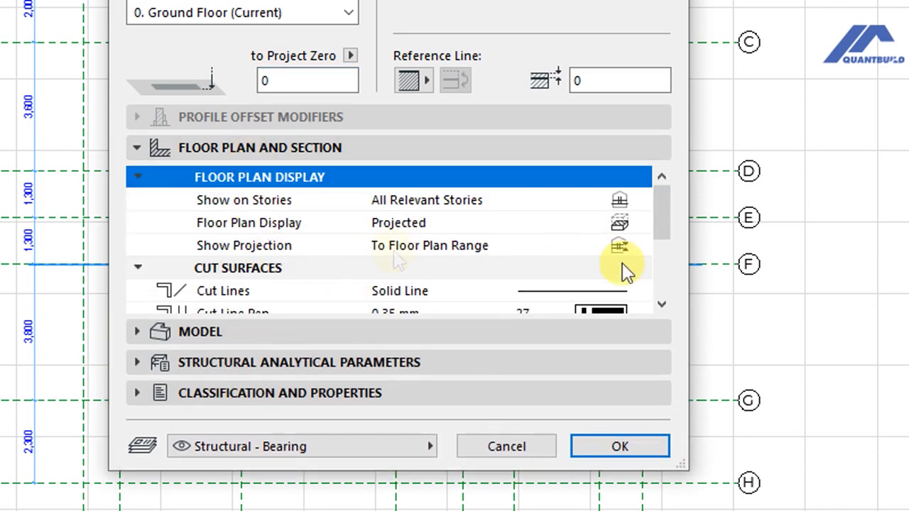
click(662, 306)
click(662, 306)
click(662, 305)
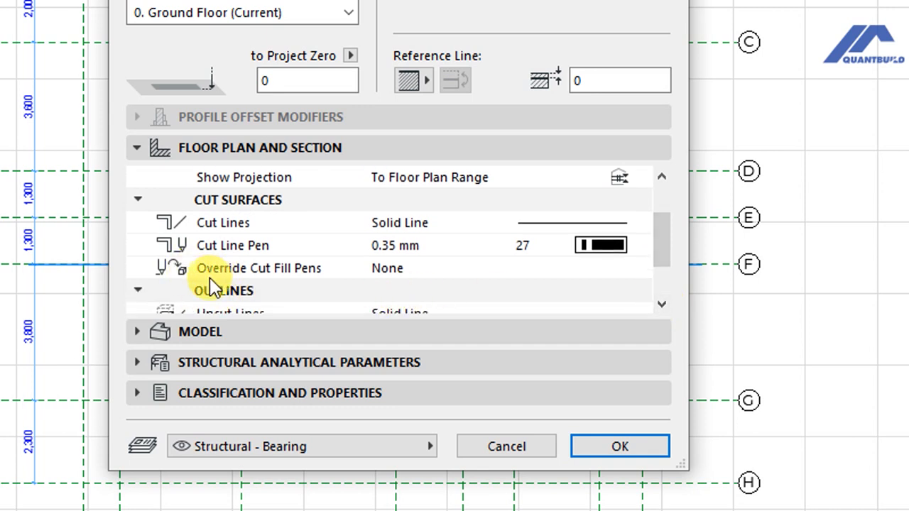
click(305, 276)
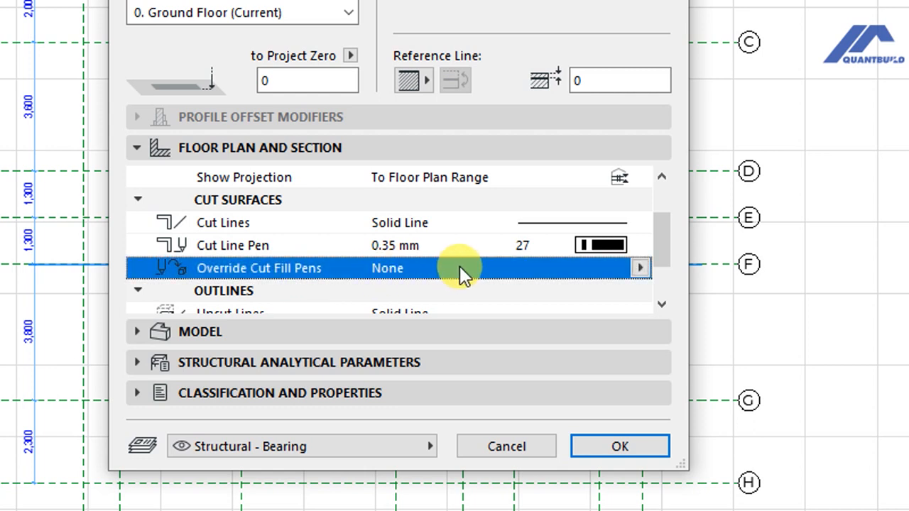
click(640, 270)
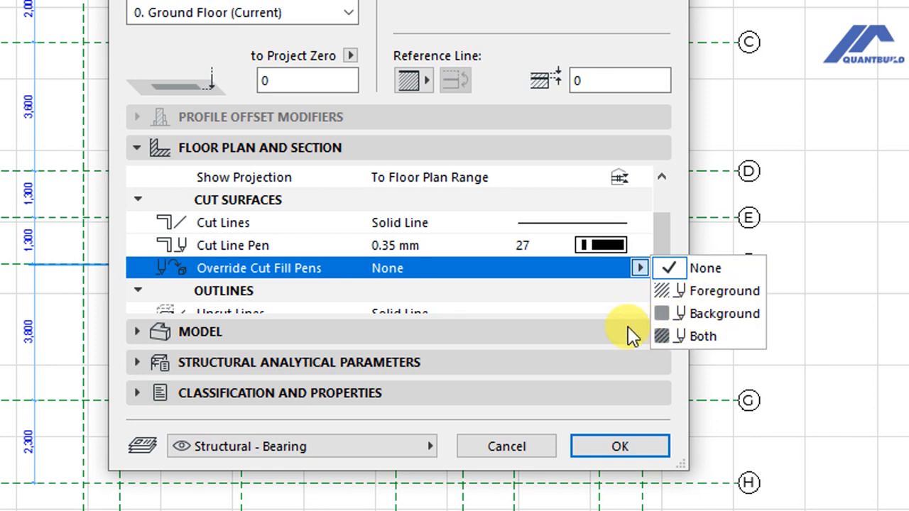
click(700, 338)
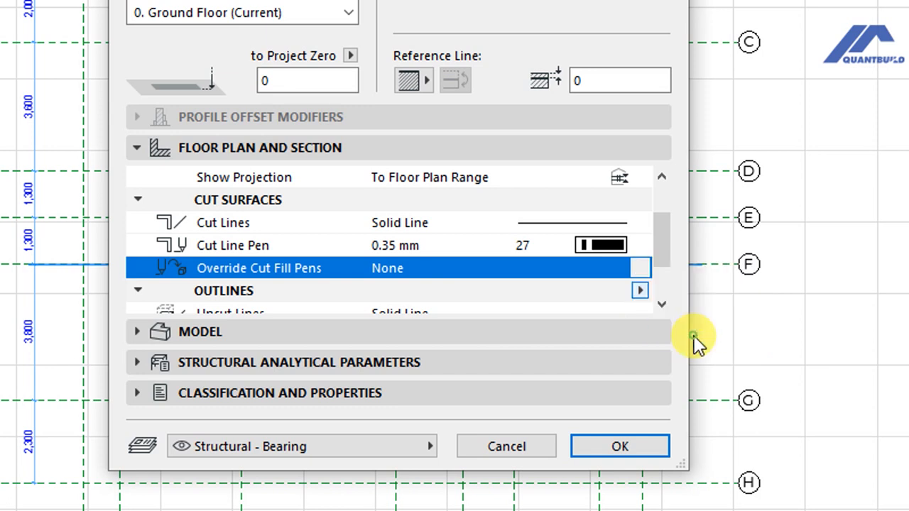
drag(662, 245, 663, 258)
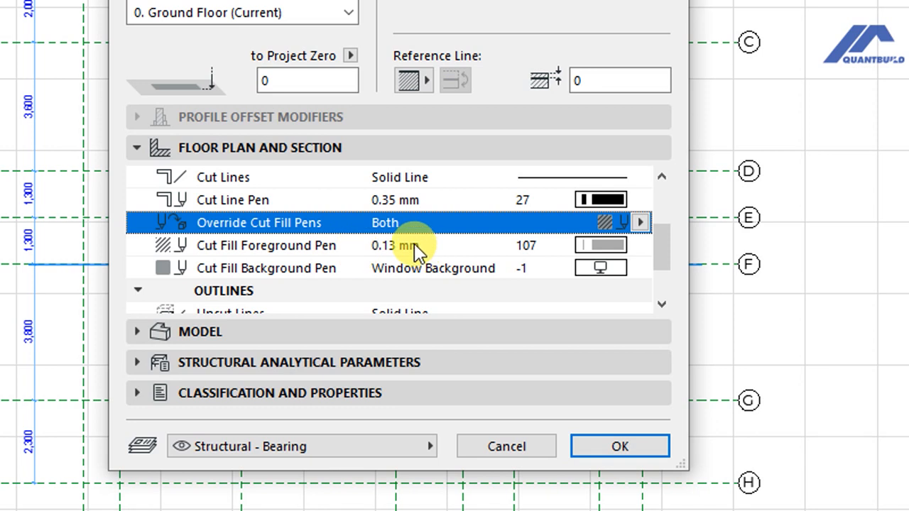
Set both the Cut Fill Foreground Pen and the Cut Fill Background Pen to black pen 1 (0.13 mm)
click(595, 250)
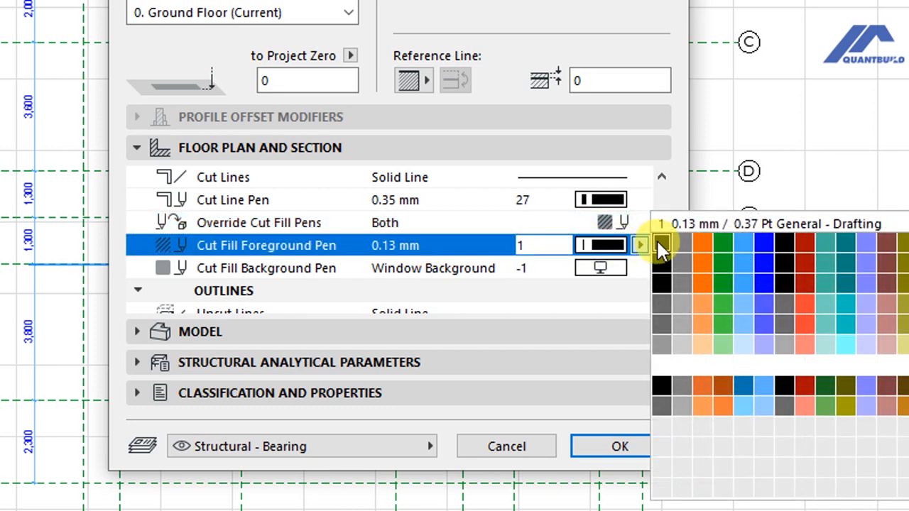
click(659, 243)
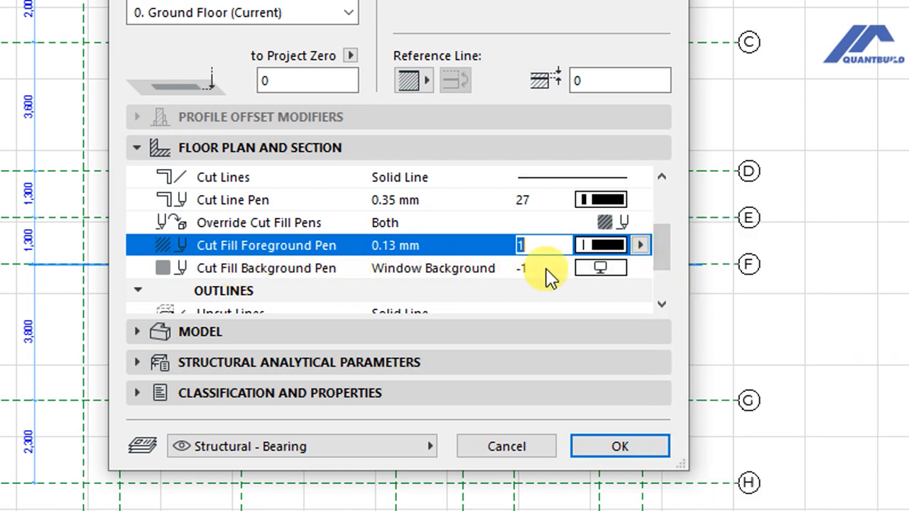
click(594, 270)
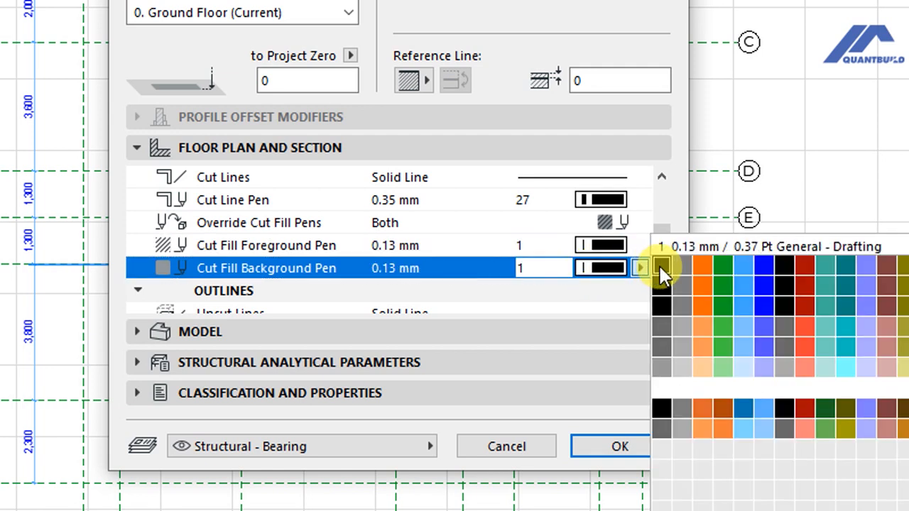
click(657, 265)
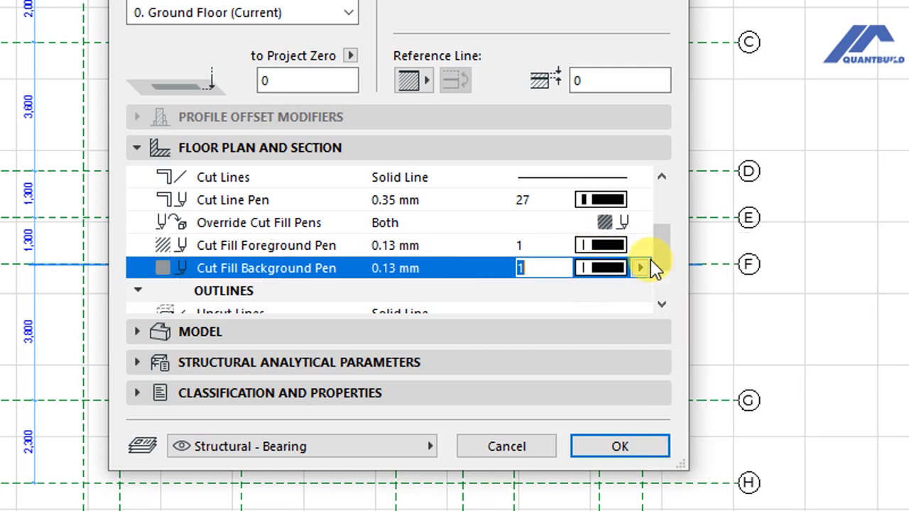
Set the wall's Uncut Line Pen to black pen 1 (0.13 mm) and collapse the floor plan and section settings
drag(658, 257, 663, 284)
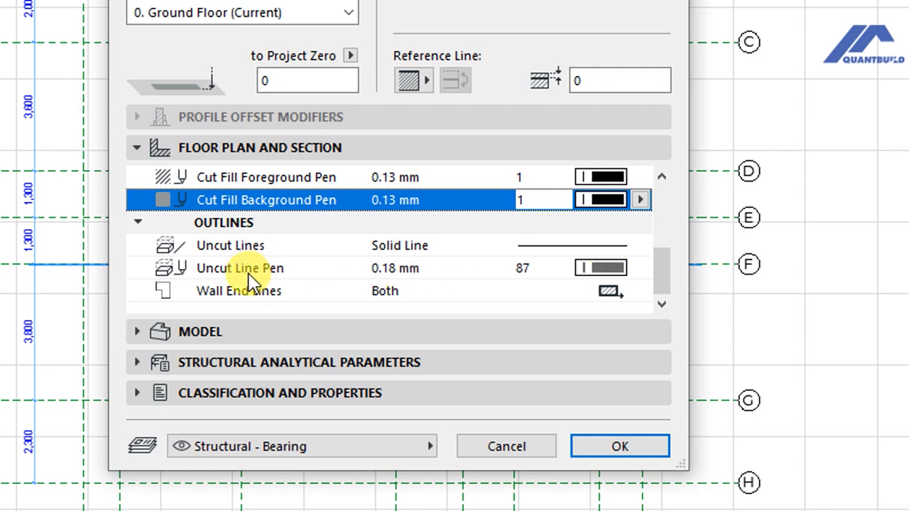
click(593, 270)
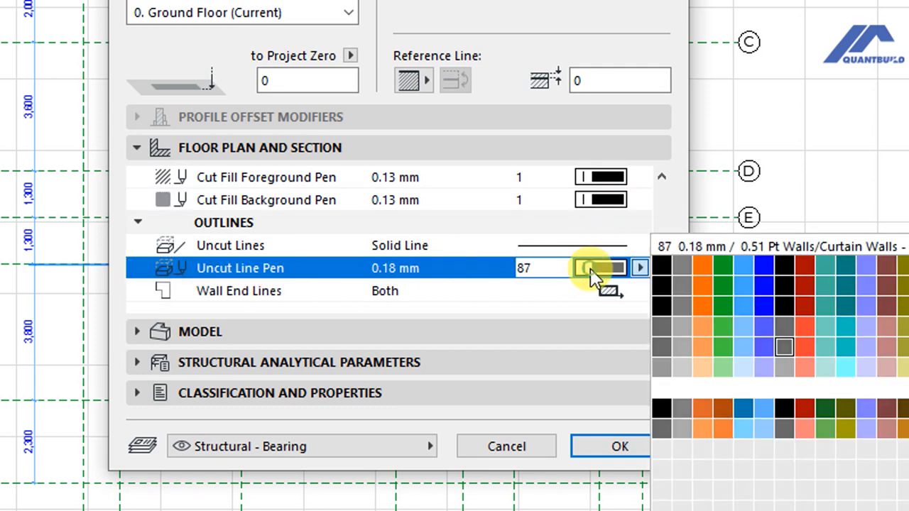
click(661, 266)
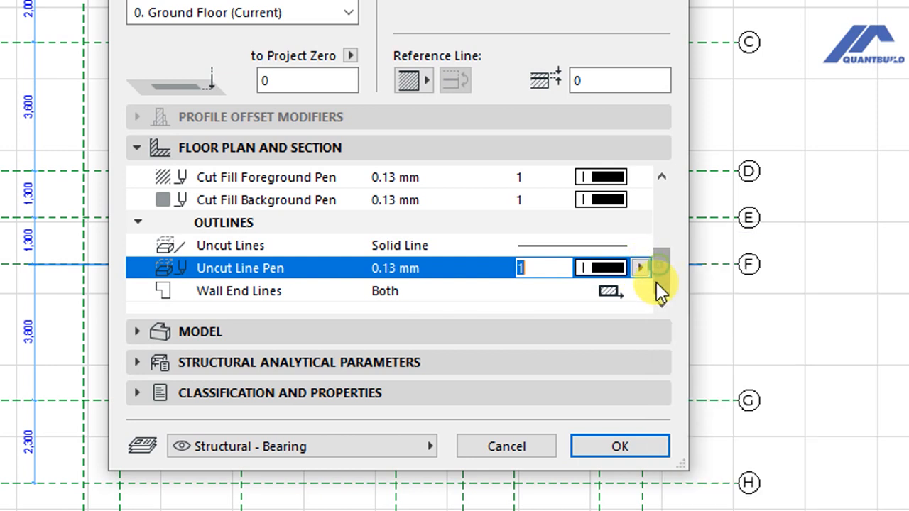
click(658, 300)
click(659, 284)
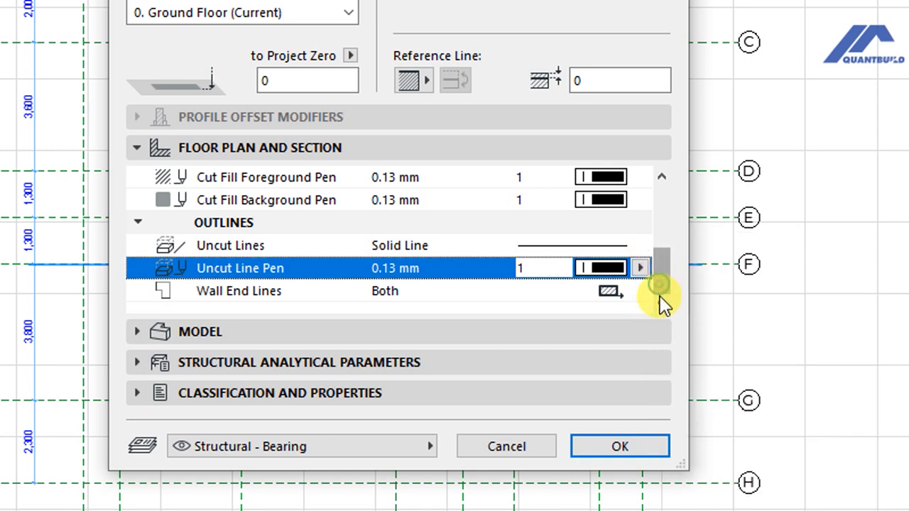
click(299, 150)
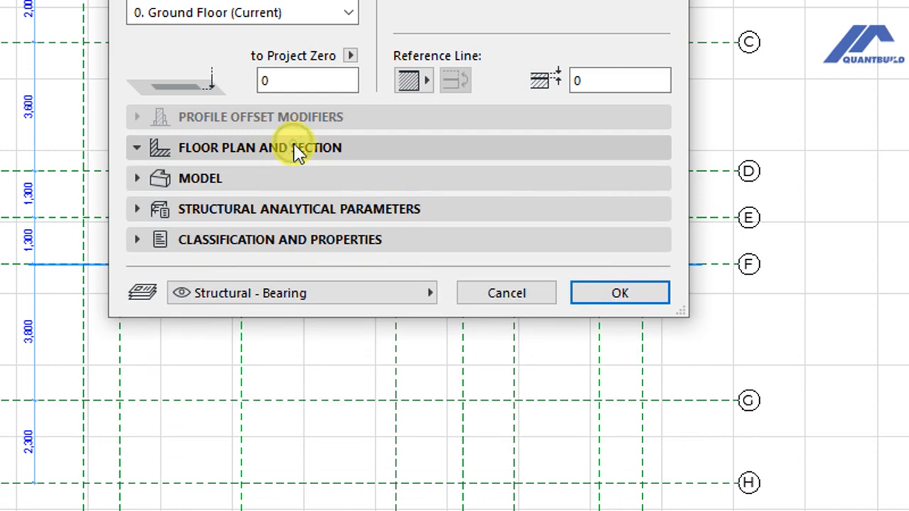
Set the wall's structural function to Load-Bearing Element and accept the wall default settings
click(198, 177)
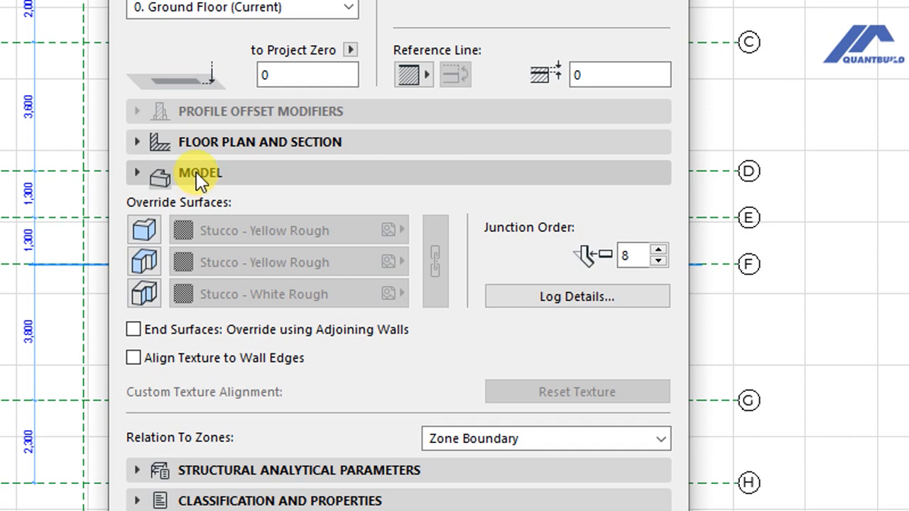
click(196, 172)
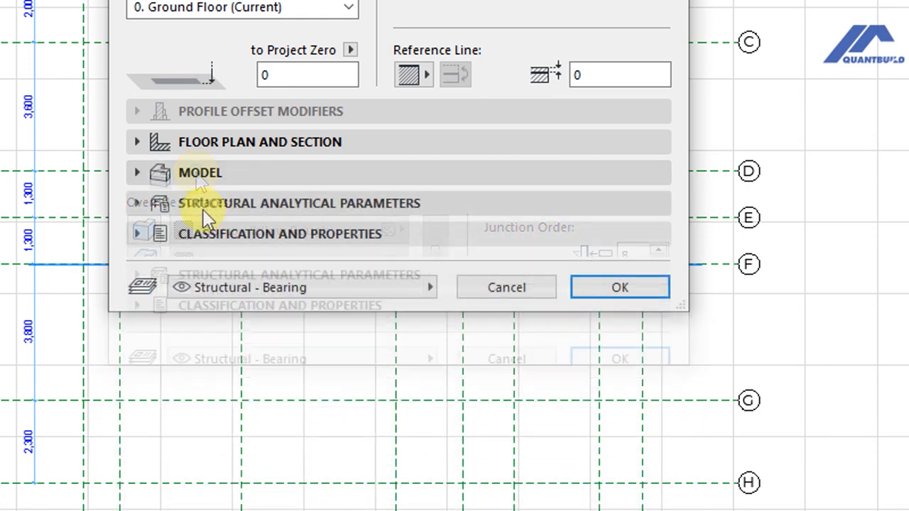
click(194, 206)
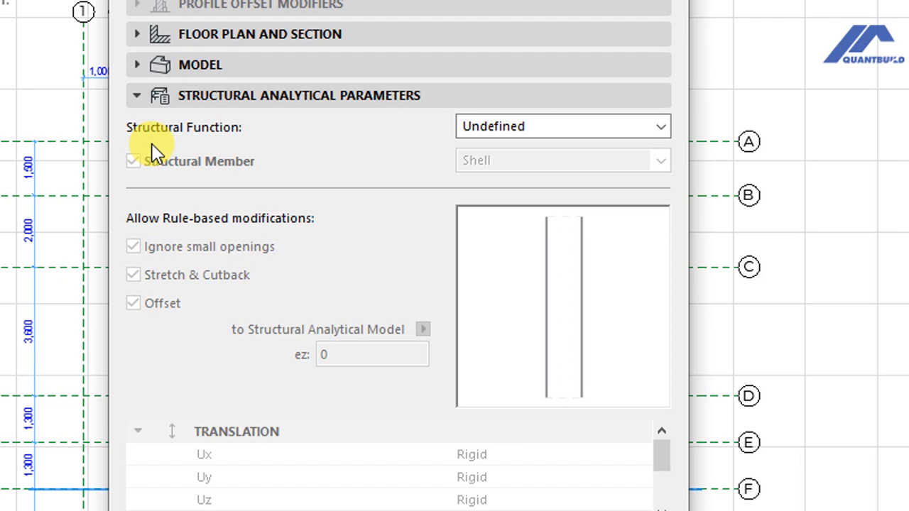
click(551, 132)
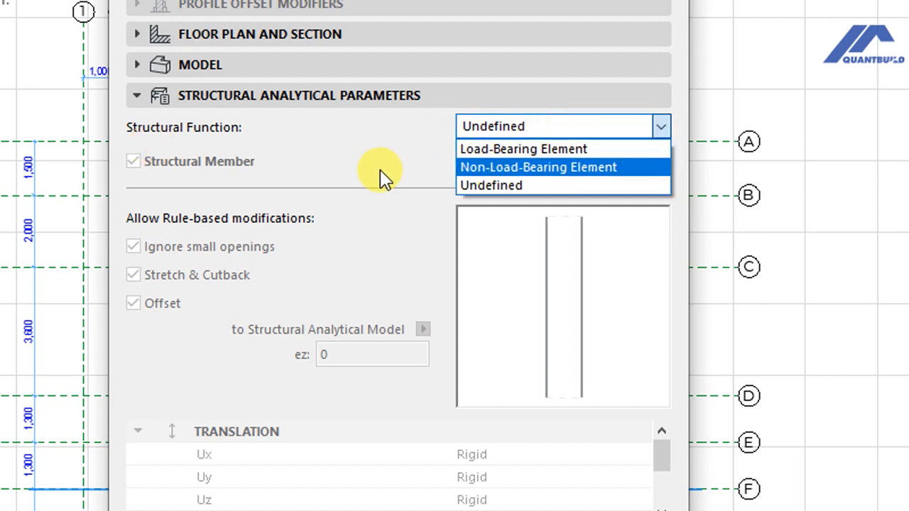
click(500, 150)
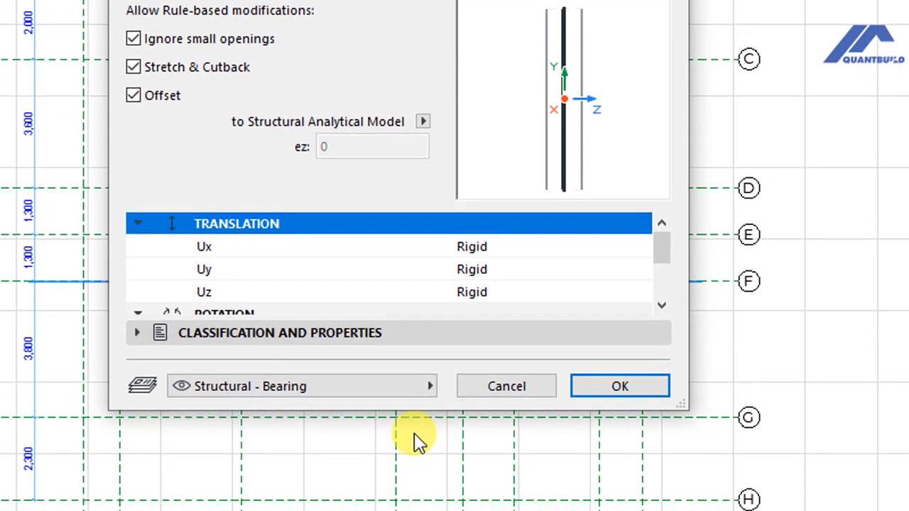
click(587, 389)
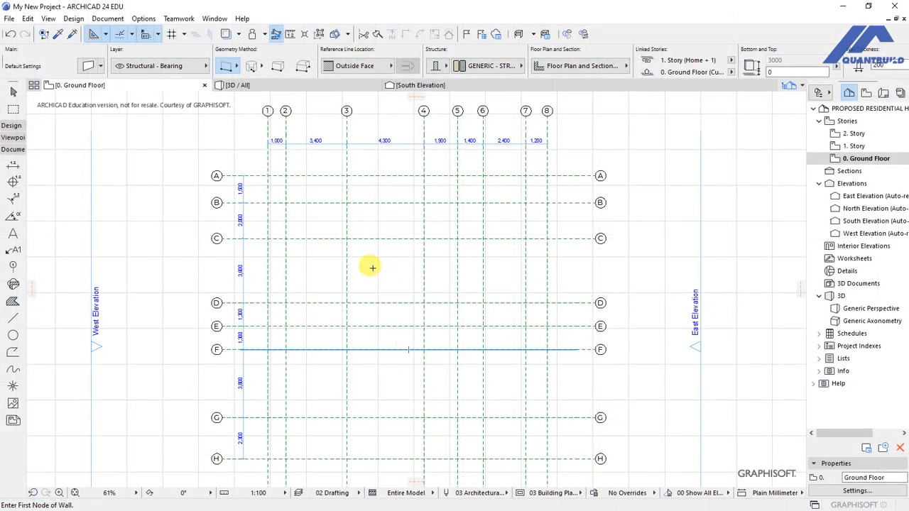
Try a wall along gridline H from gridline 3 to gridline 4 with the Outside Face reference line, and undo it
click(345, 197)
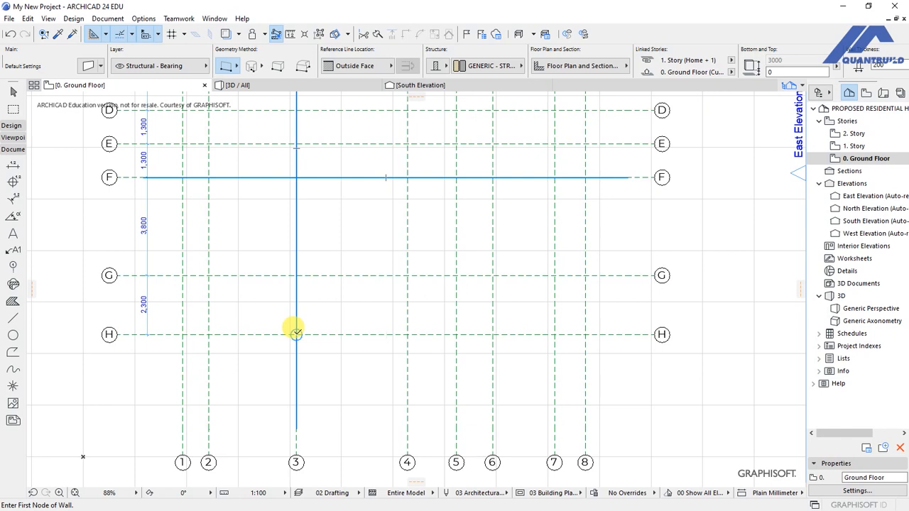
click(296, 334)
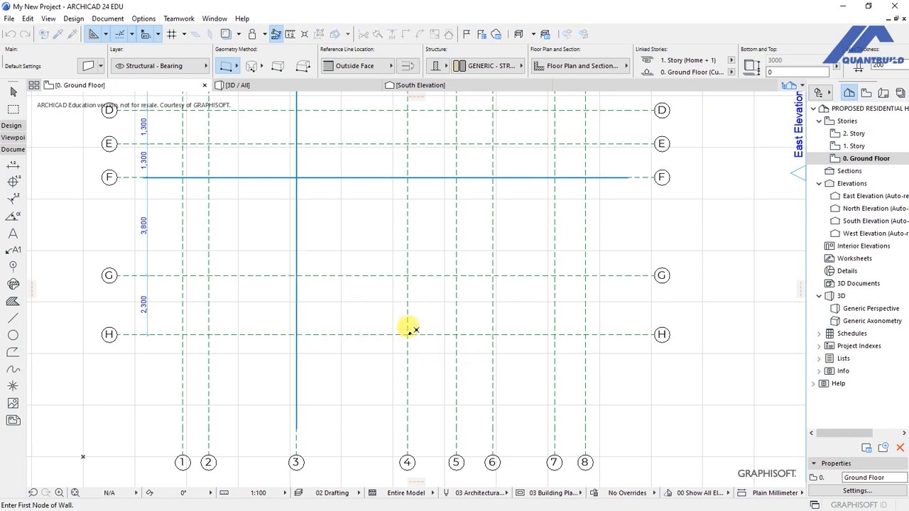
click(407, 333)
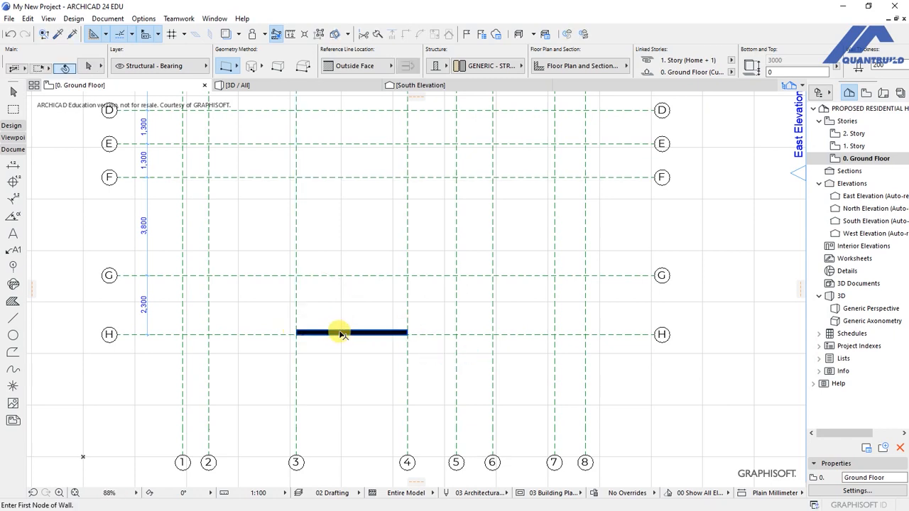
key(ctrl+z)
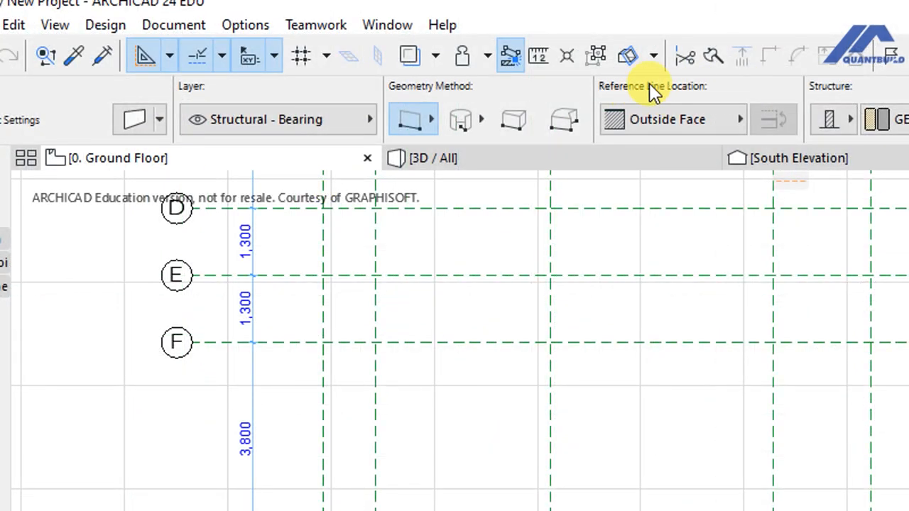
Set the wall's reference line location to Center and draw a wall along gridline H from gridline 3 to gridline 4
click(735, 121)
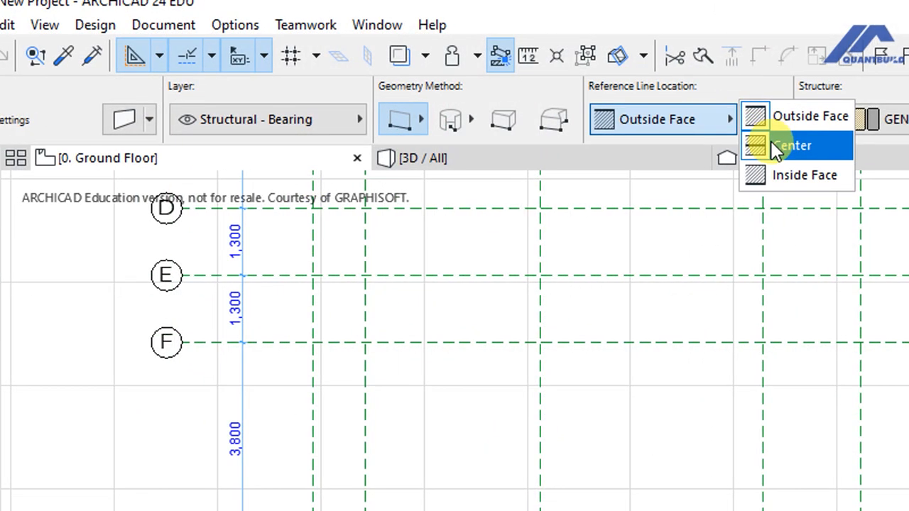
click(774, 147)
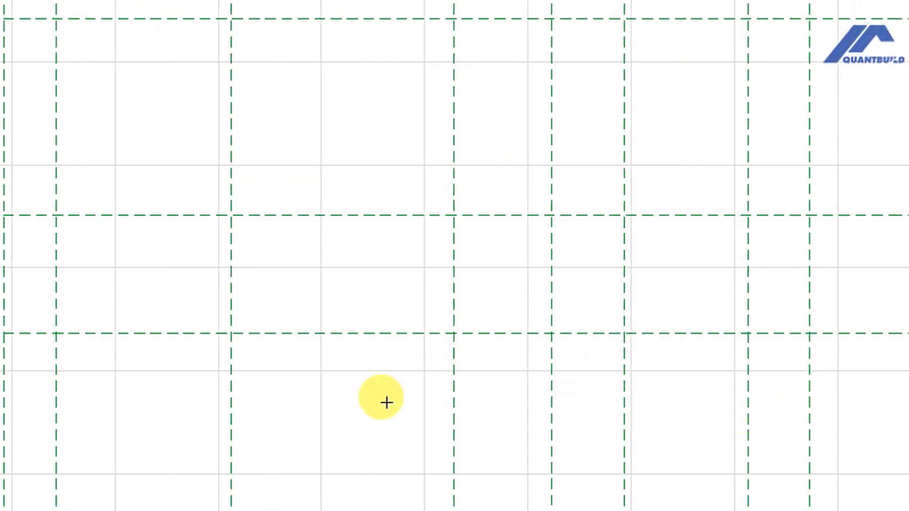
click(230, 333)
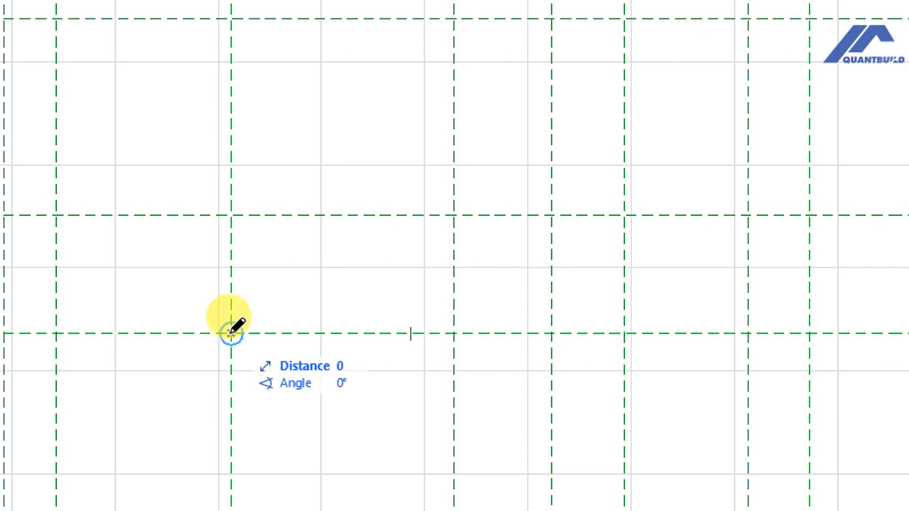
click(466, 328)
Draw one wall along gridline 2 from G to E and another along gridline G from gridline 2 to gridline 7
scroll(416, 333, up, 5)
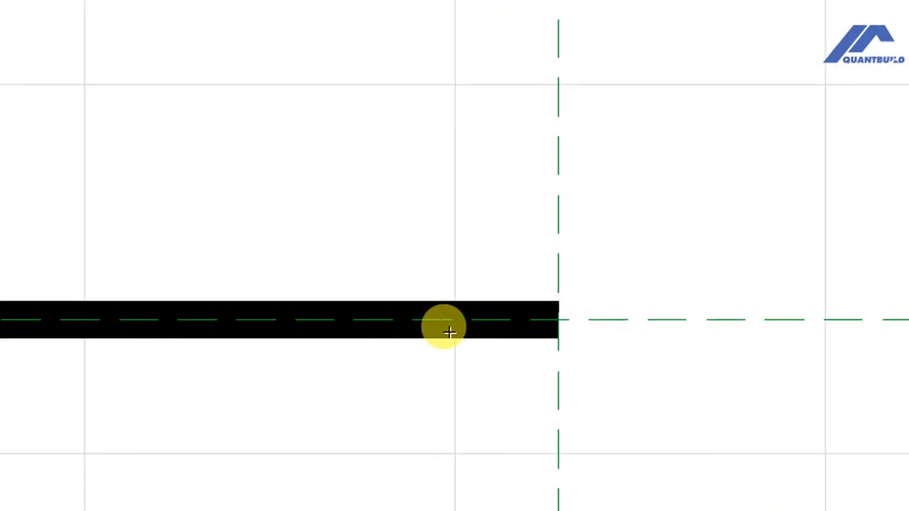
scroll(422, 327, down, 4)
scroll(367, 331, up, 1)
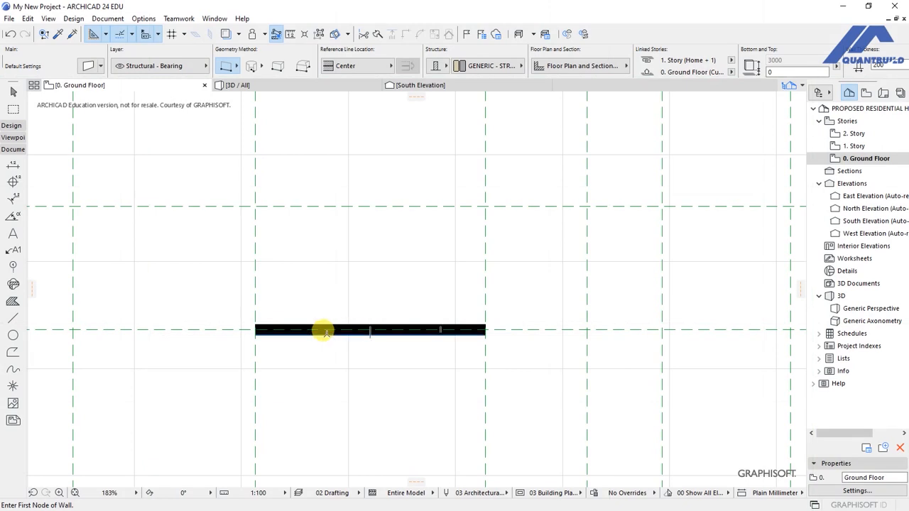
scroll(355, 337, down, 2)
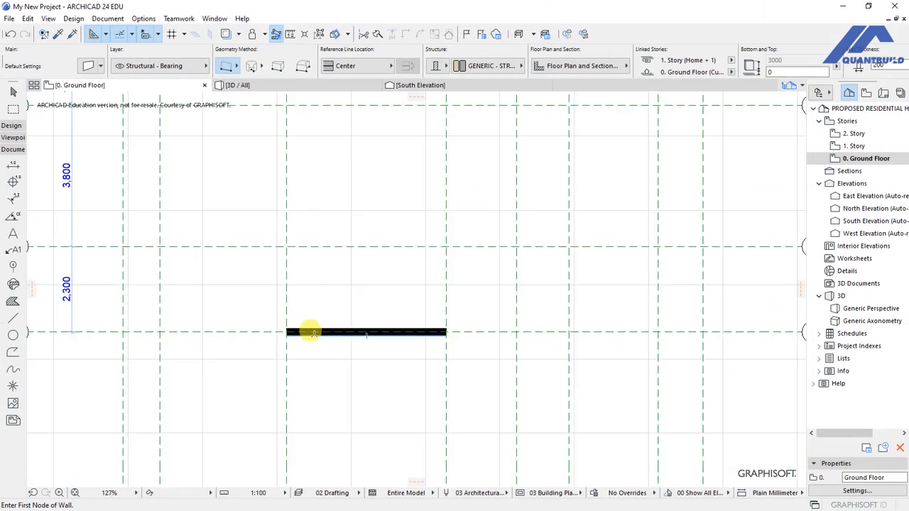
scroll(194, 328, up, 1)
scroll(399, 367, down, 2)
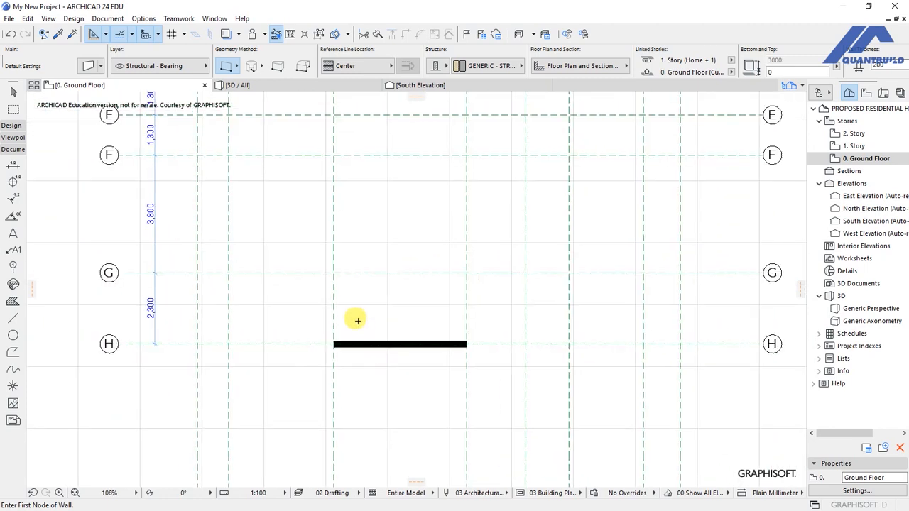
scroll(311, 294, up, 1)
click(208, 270)
scroll(206, 259, down, 2)
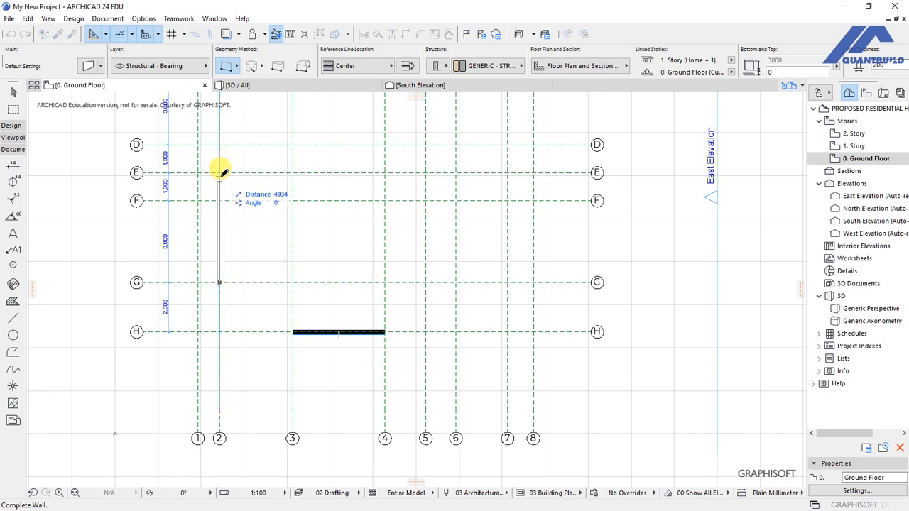
click(219, 172)
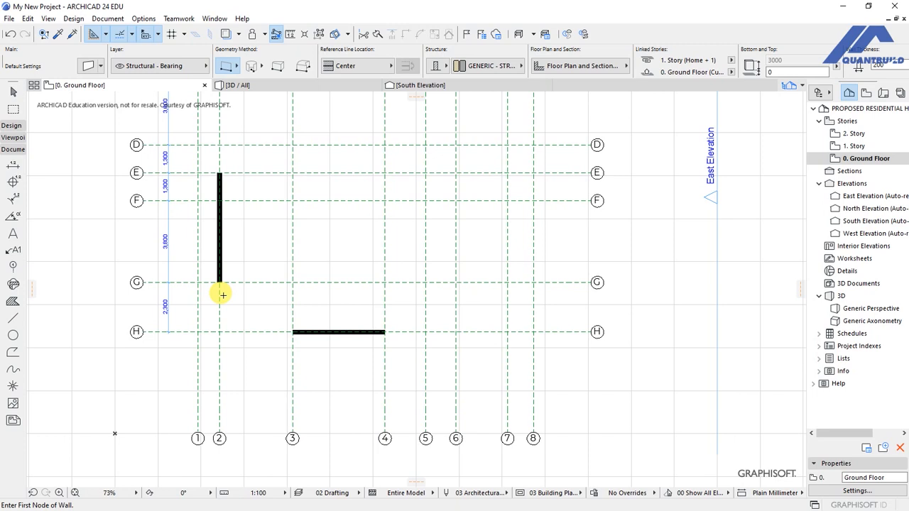
click(220, 280)
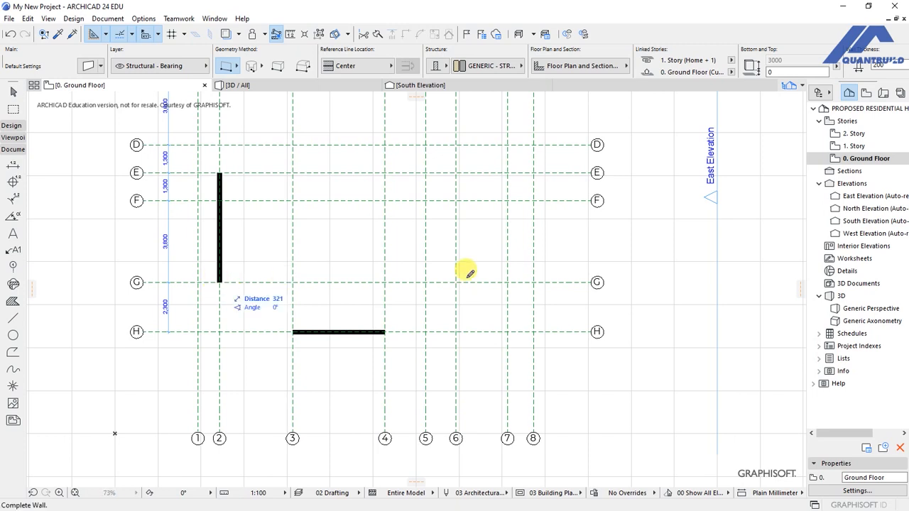
click(508, 282)
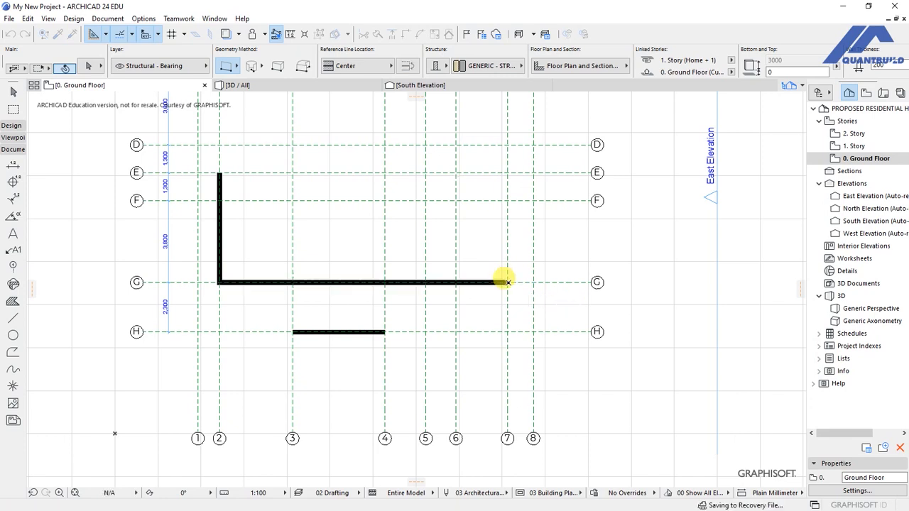
Draw two walls between gridlines G and F, one along gridline 7 and one along gridline 5
double_click(508, 200)
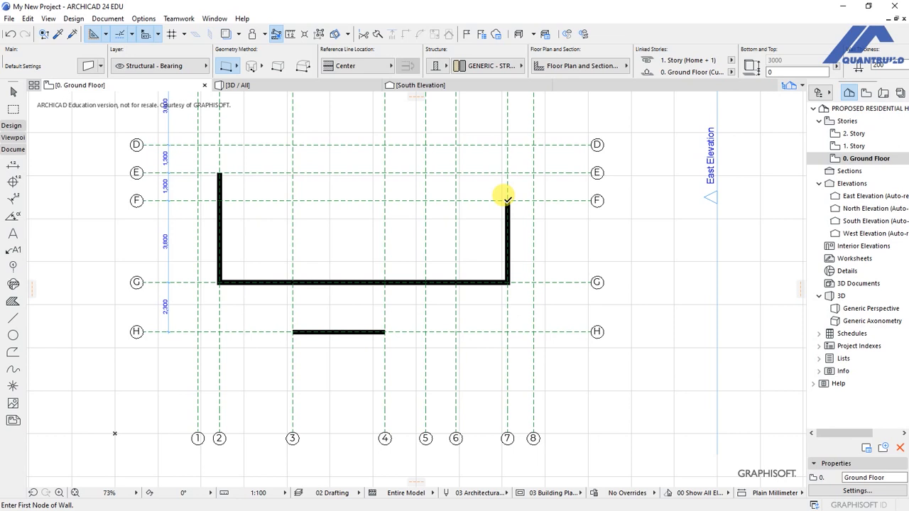
click(424, 282)
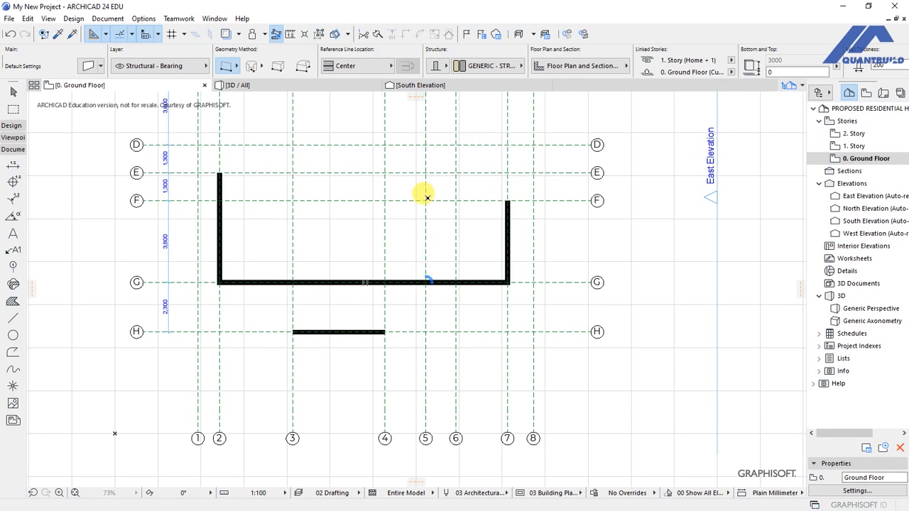
double_click(424, 200)
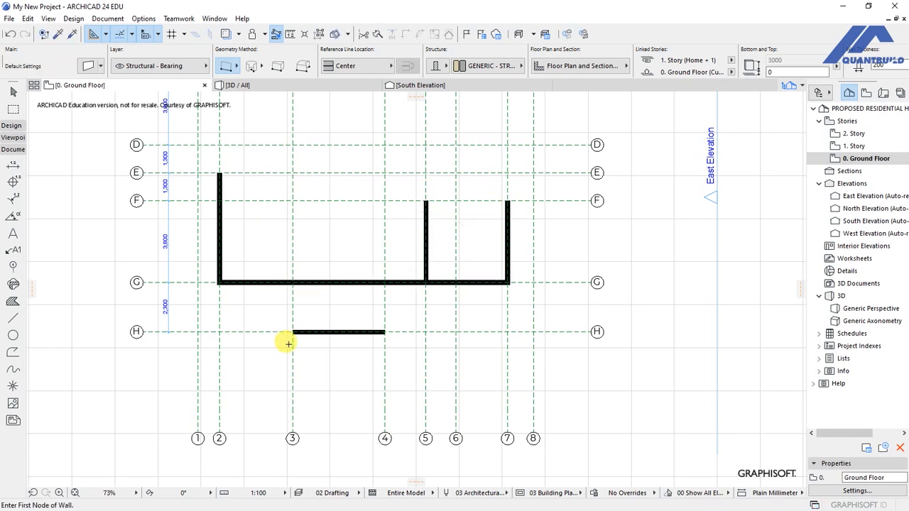
Connect both ends of the gridline H wall to gridline G with walls along gridlines 3 and 4
scroll(291, 343, down, 2)
scroll(305, 321, up, 4)
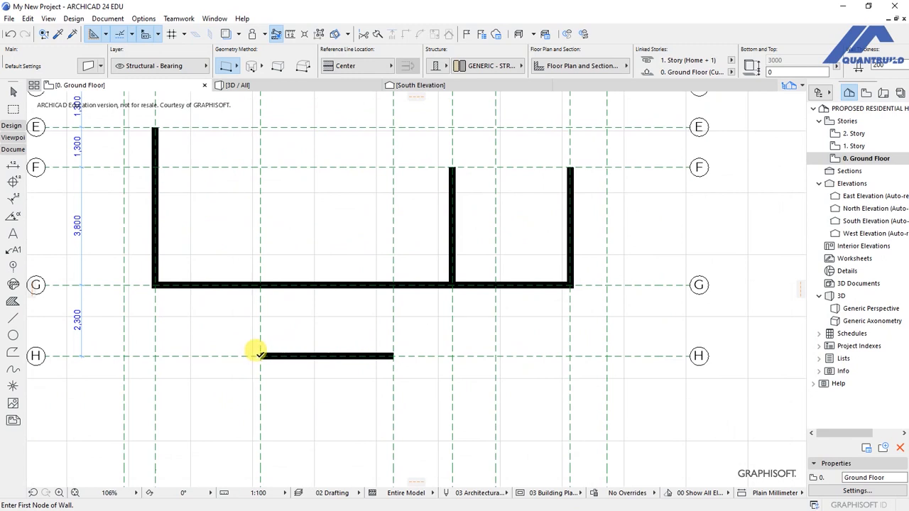
click(259, 351)
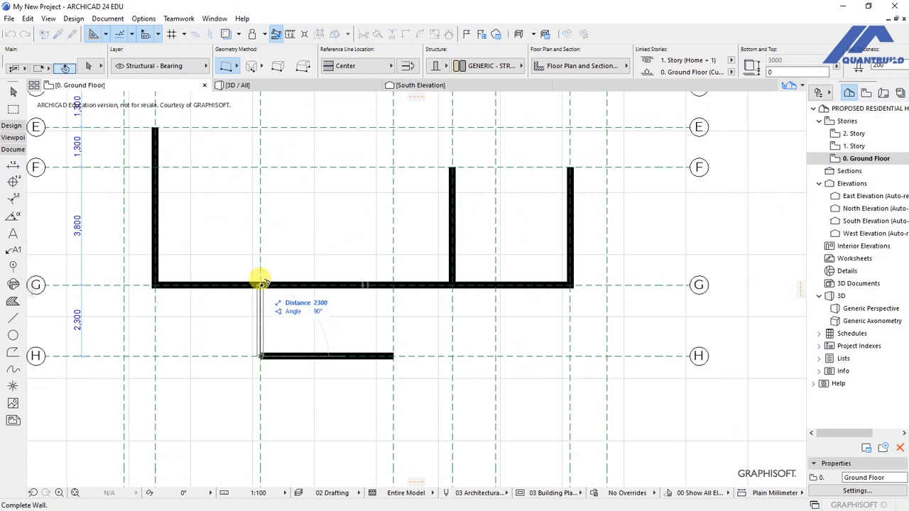
double_click(261, 282)
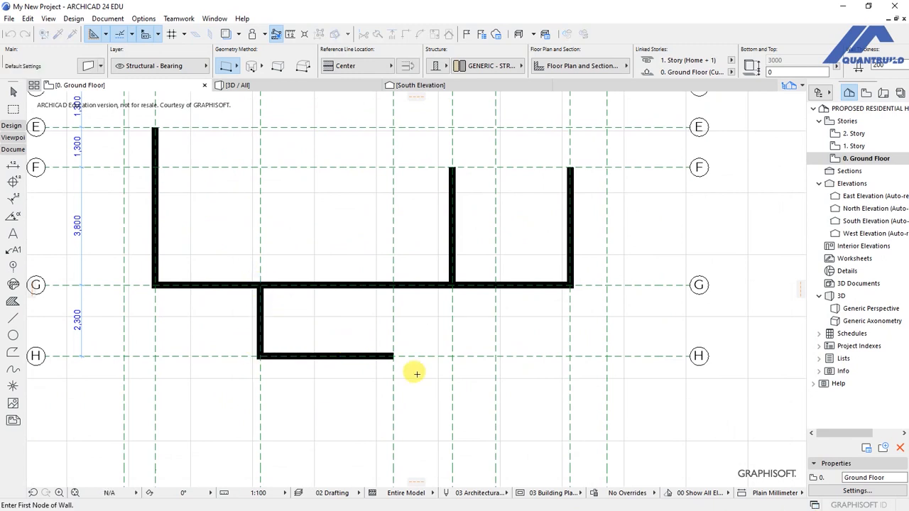
click(390, 352)
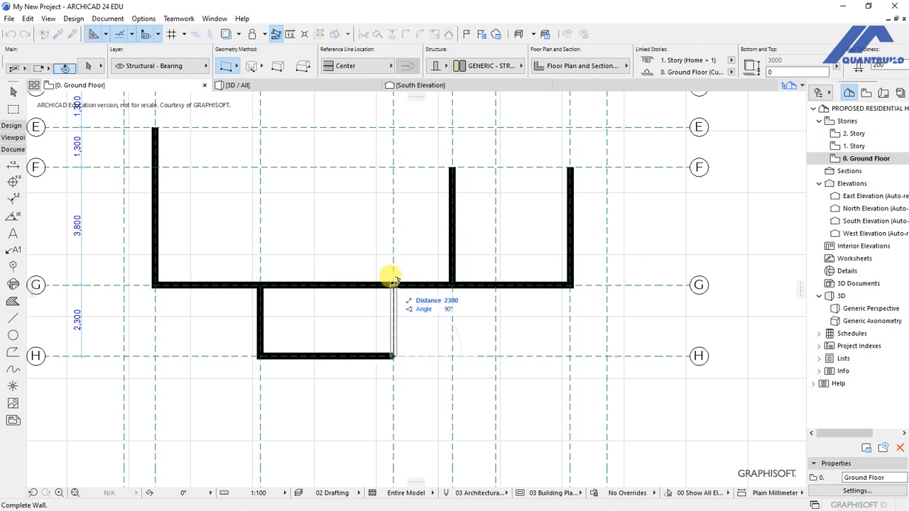
double_click(395, 287)
Draw a 5000 mm wall along gridline F from gridline 5 to gridline 8
scroll(322, 389, down, 1)
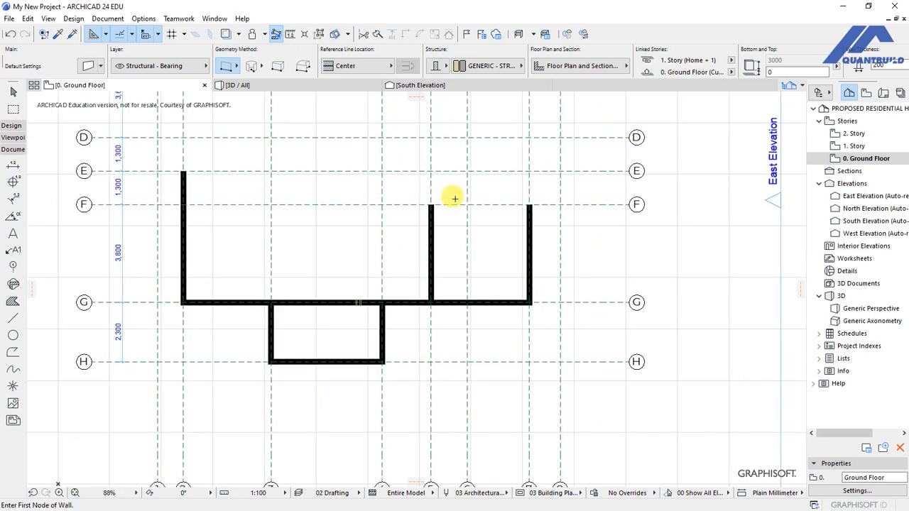
scroll(360, 299, down, 2)
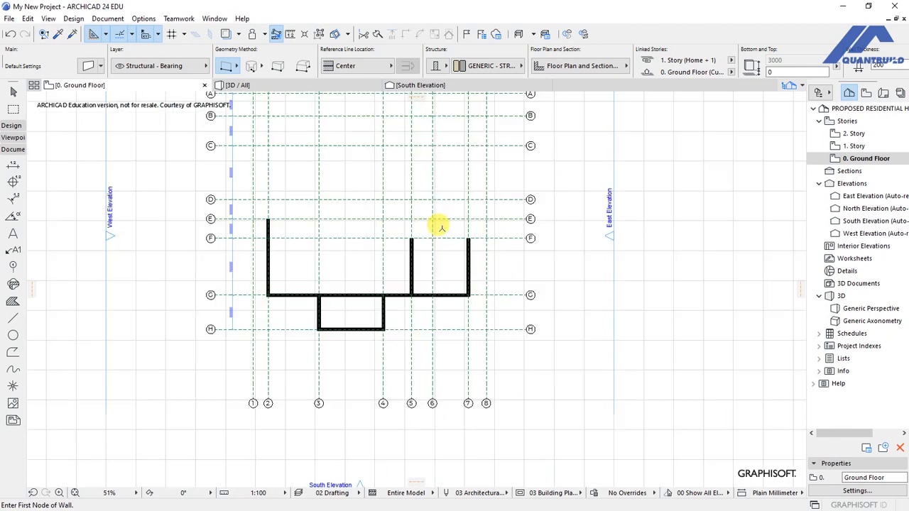
scroll(472, 201, up, 4)
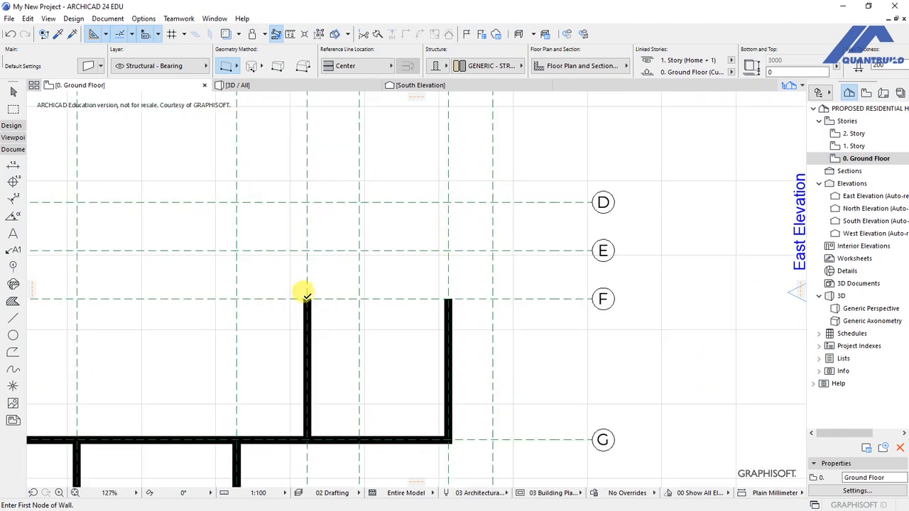
click(306, 298)
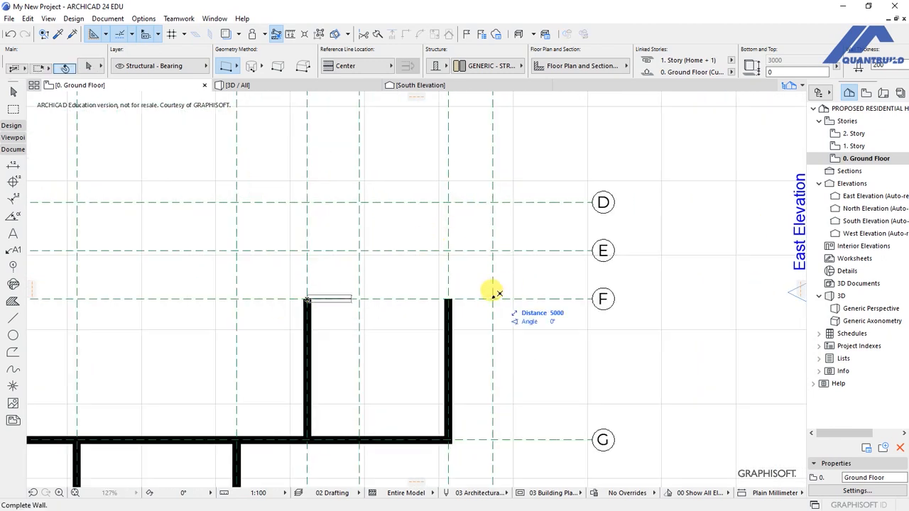
click(493, 299)
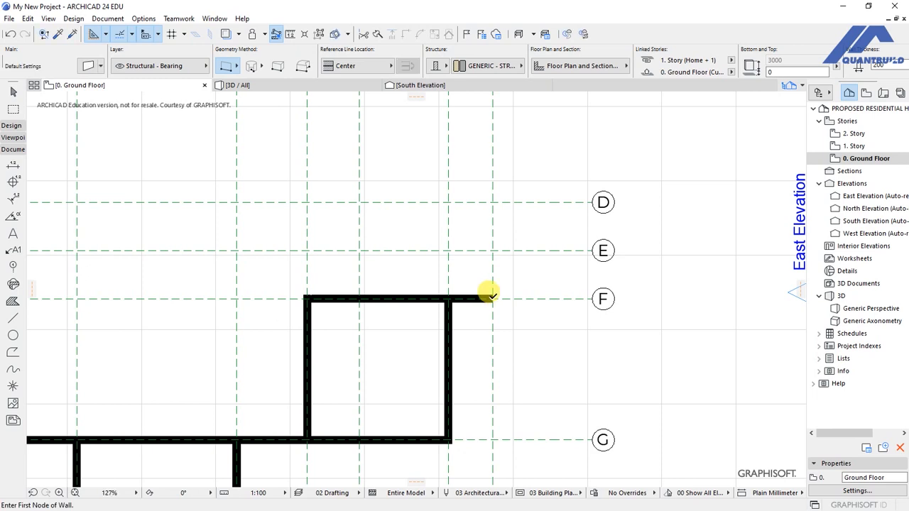
Stretch the wall on gridline 5 from its end at gridline F to gridline A, and deselect it
shift+click(308, 330)
scroll(362, 370, down, 2)
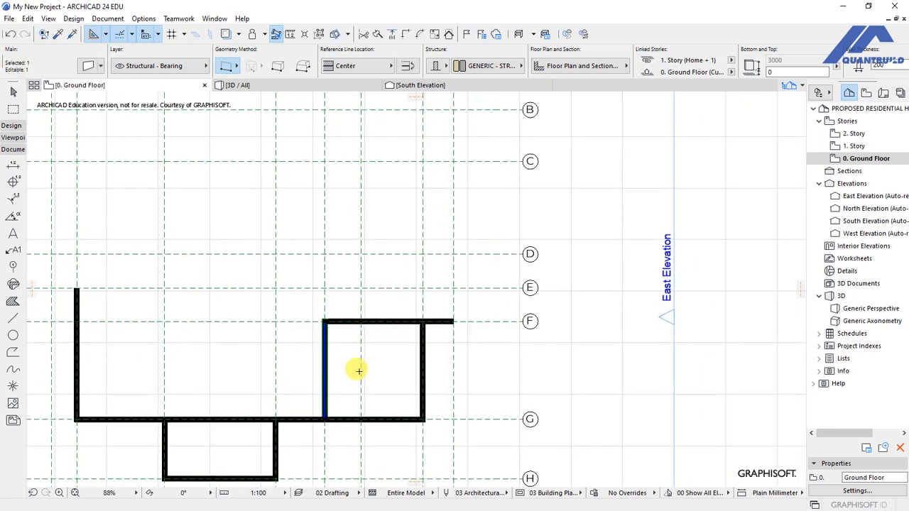
scroll(362, 357, down, 2)
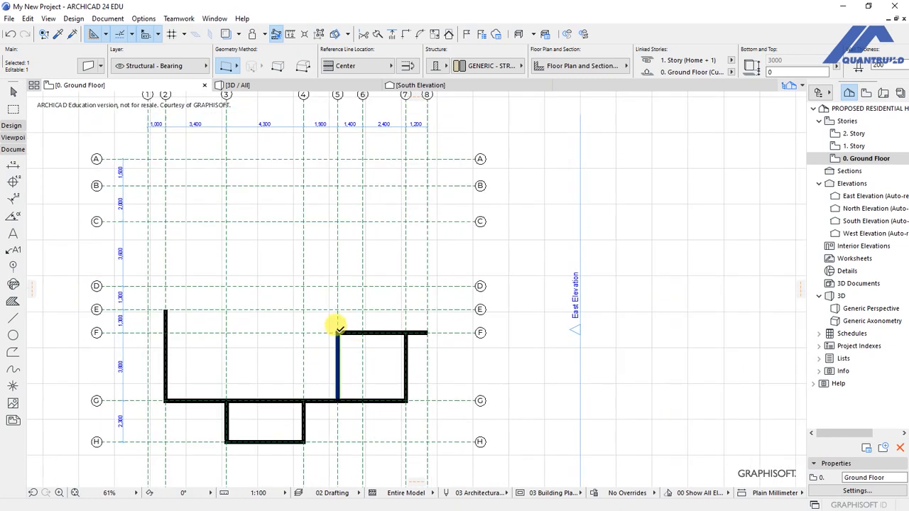
click(337, 327)
scroll(338, 149, up, 3)
scroll(338, 149, up, 1)
click(340, 163)
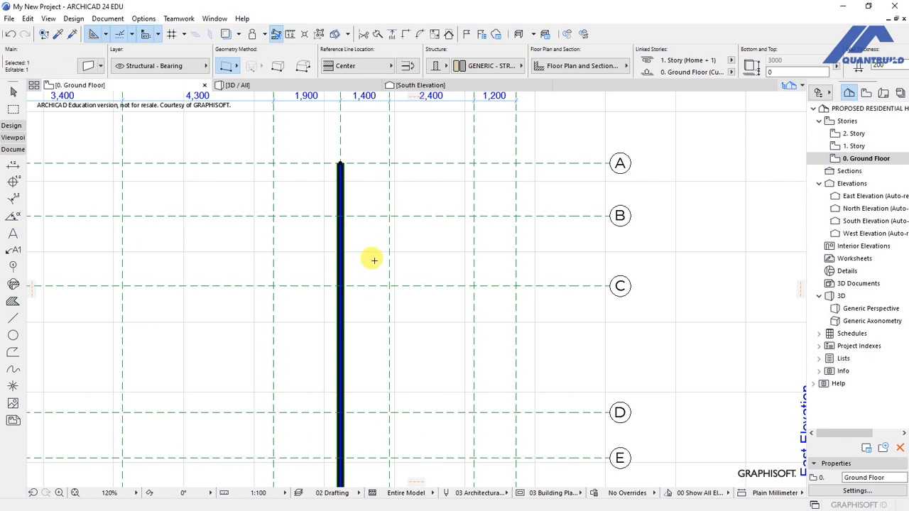
scroll(374, 260, down, 1)
scroll(377, 232, down, 3)
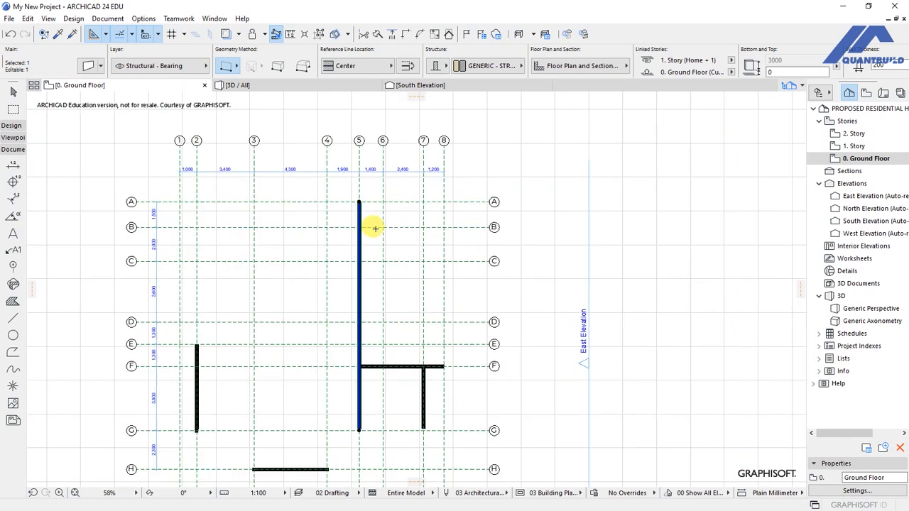
key(Escape)
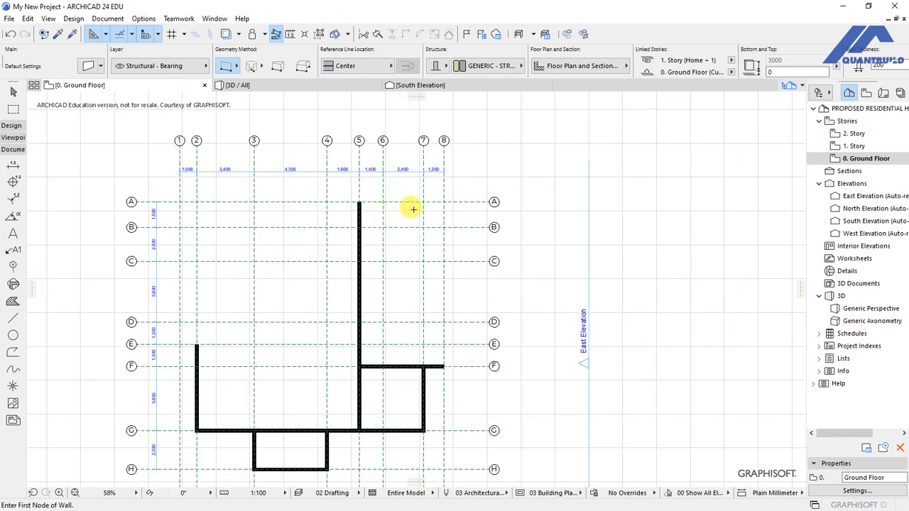
Draw a 3800 mm wall along gridline A from gridline 5 to gridline 7
scroll(238, 191, down, 3)
scroll(358, 225, up, 4)
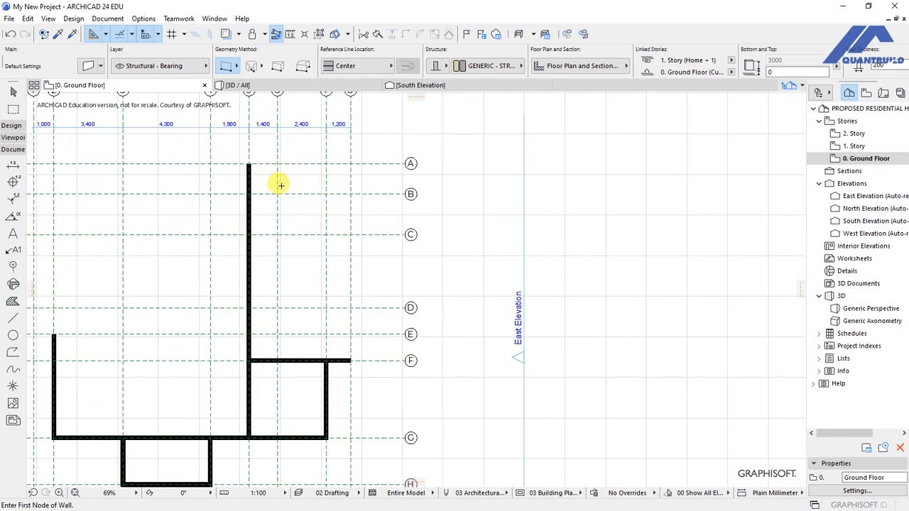
click(247, 159)
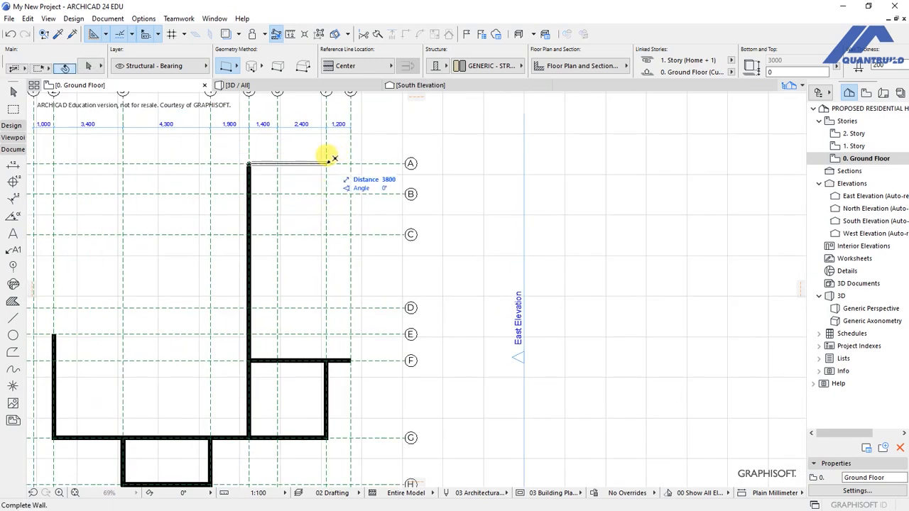
click(326, 161)
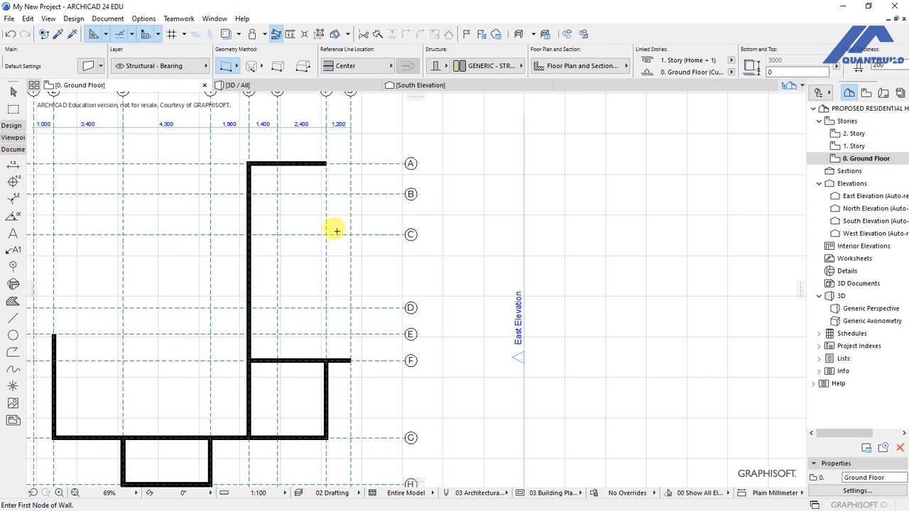
Draw a wall along gridline 8 from gridline F to gridline C, and another along gridline C to gridline 5
click(351, 360)
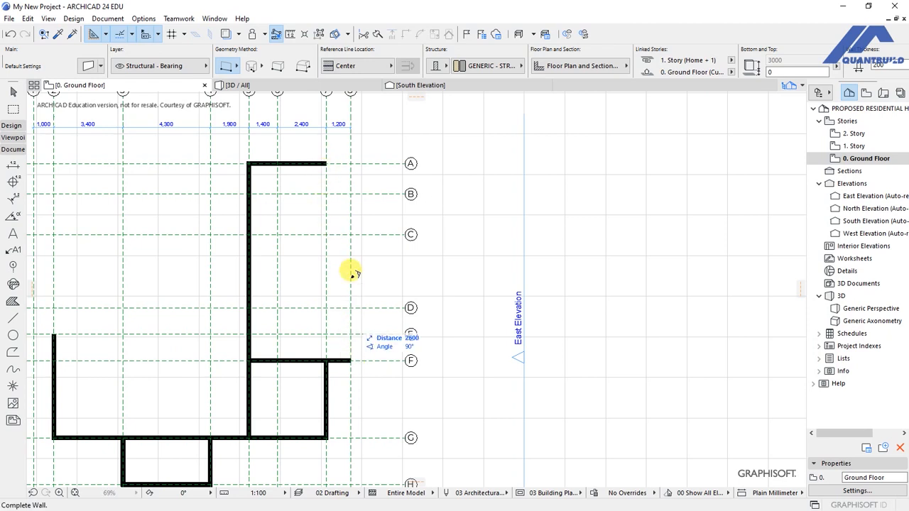
click(350, 234)
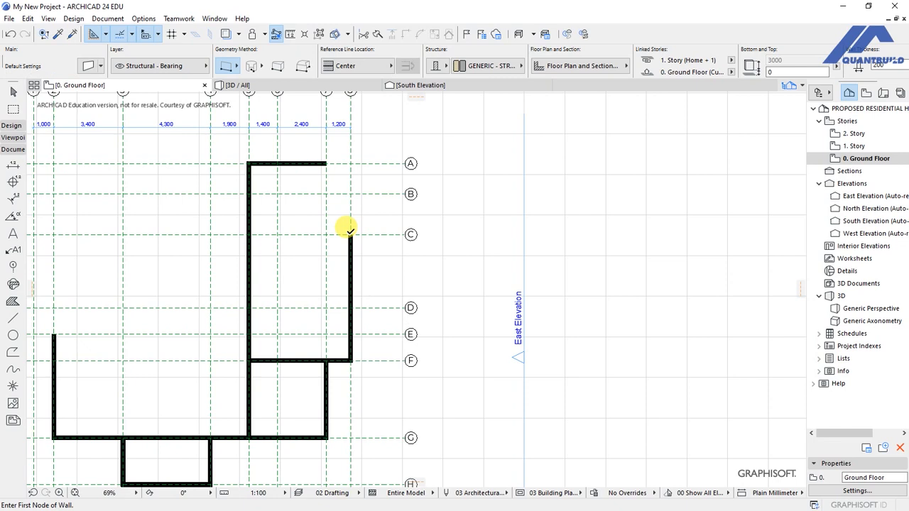
double_click(249, 234)
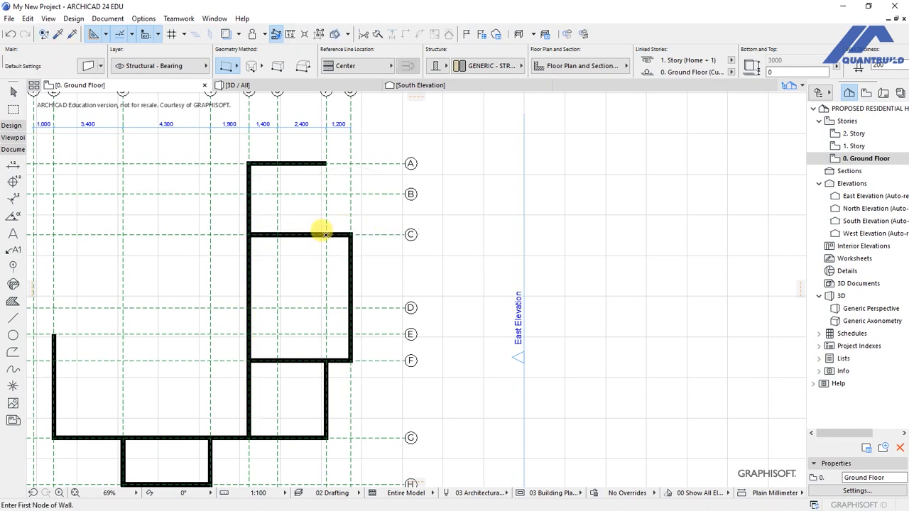
Draw a 3500 mm wall along gridline 7 from gridline C to gridline A
click(325, 234)
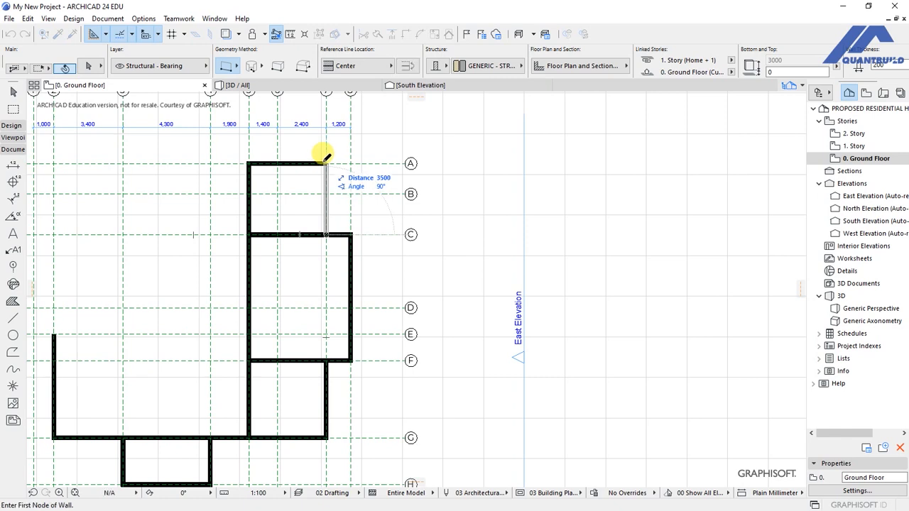
double_click(325, 162)
Draw a wall along gridline 6 between gridlines C and F
scroll(554, 197, down, 1)
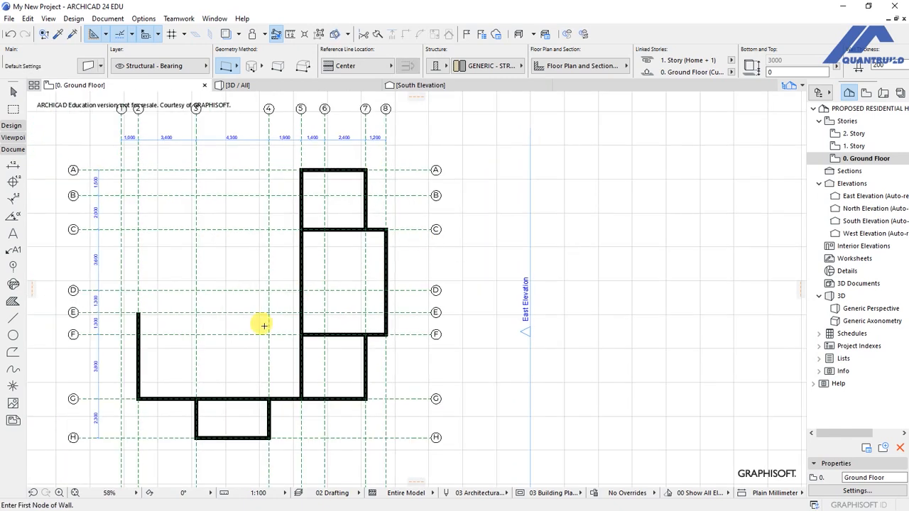
scroll(263, 326, up, 1)
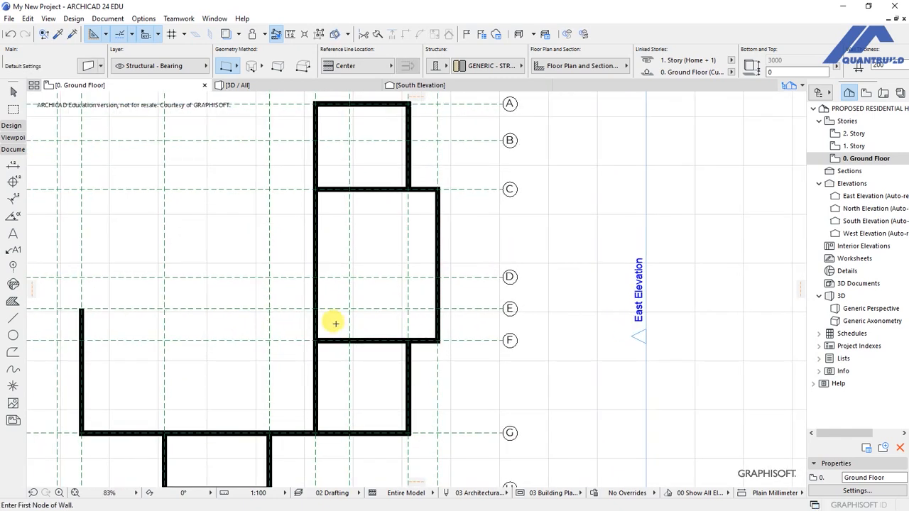
scroll(518, 286, down, 1)
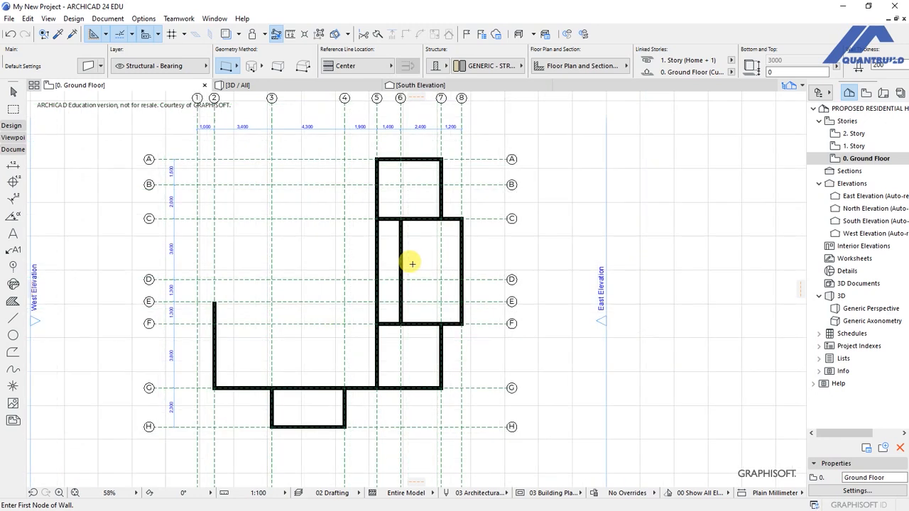
Draw two partition walls from gridline 6 to gridline 8, one along gridline D and one along gridline E
scroll(284, 265, down, 1)
scroll(421, 288, up, 2)
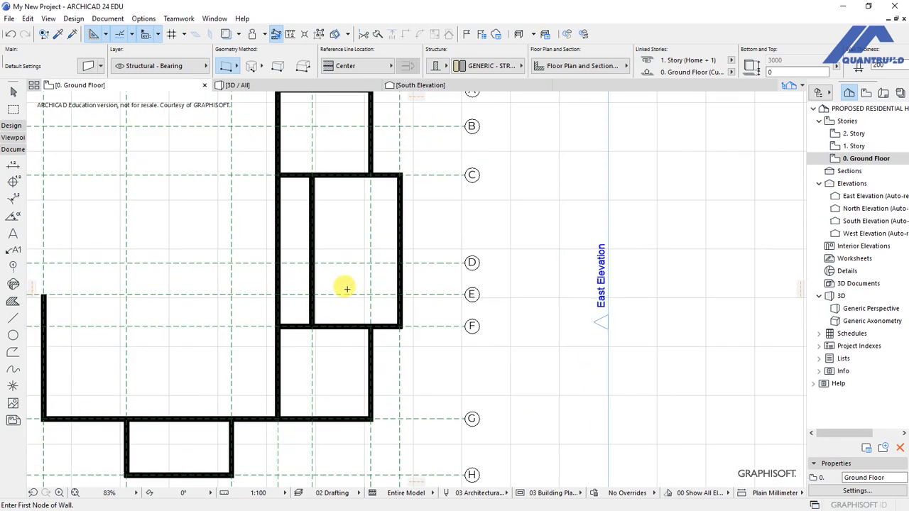
click(312, 262)
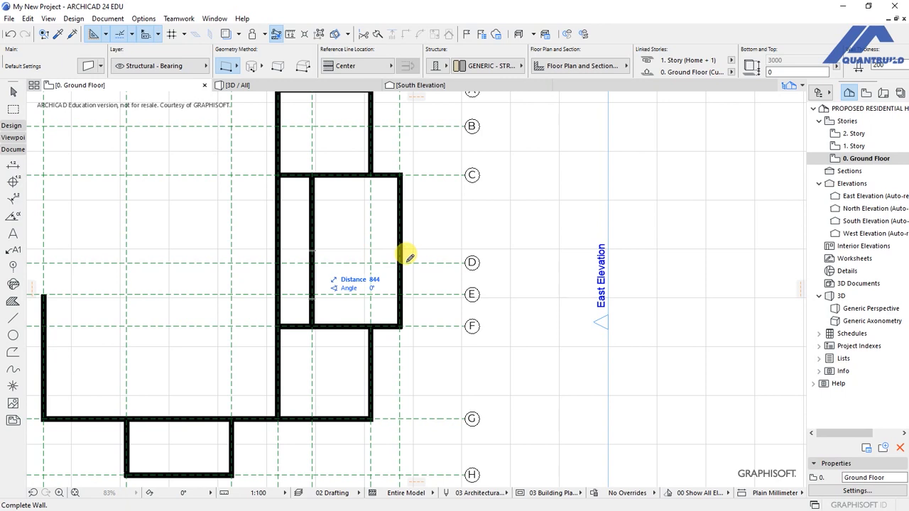
click(398, 263)
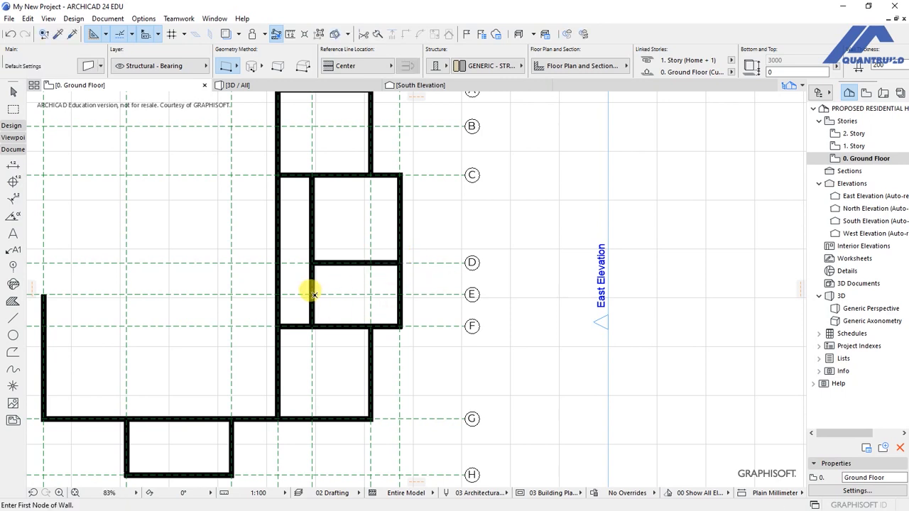
click(318, 292)
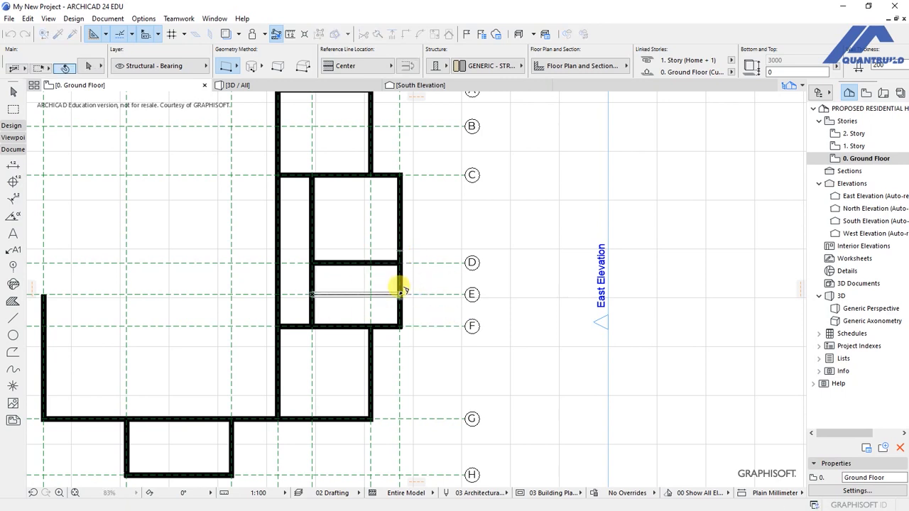
click(403, 293)
Draw a wall along gridline E from gridline 1 to gridline 4
scroll(379, 291, down, 5)
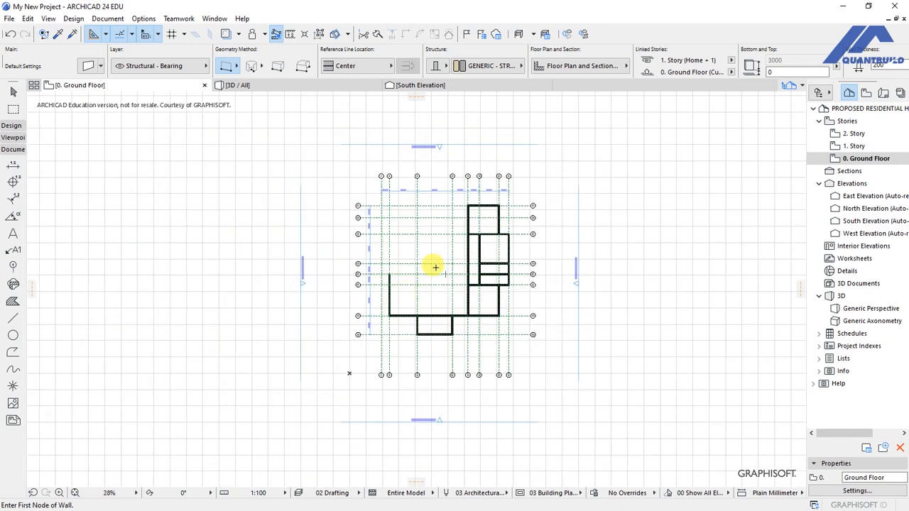
scroll(446, 267, up, 4)
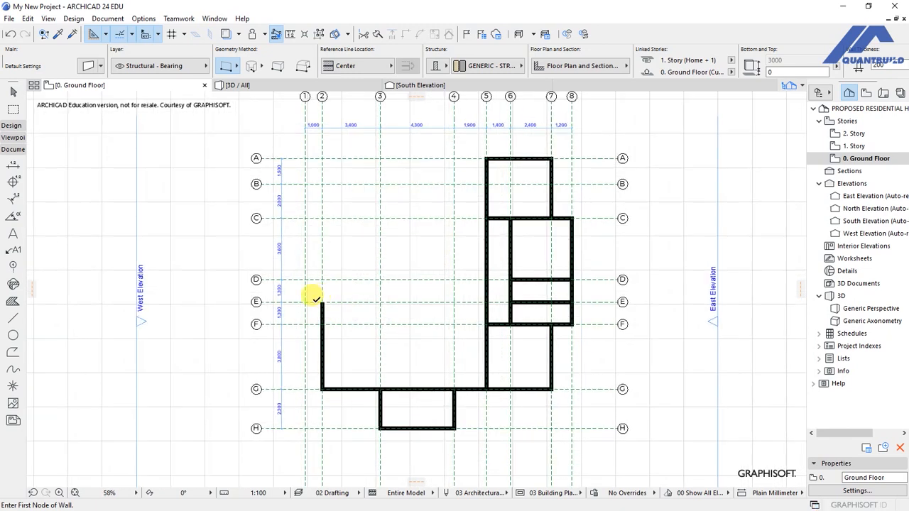
scroll(321, 299, up, 2)
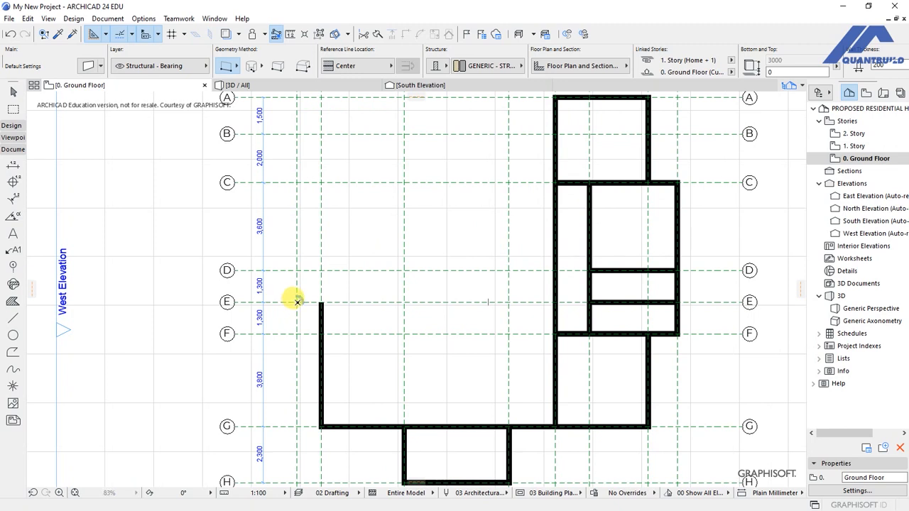
click(297, 302)
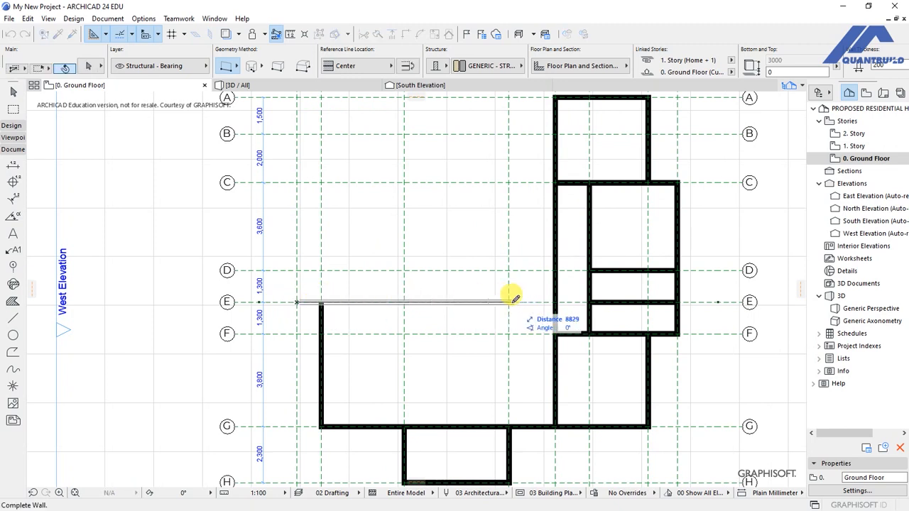
click(509, 302)
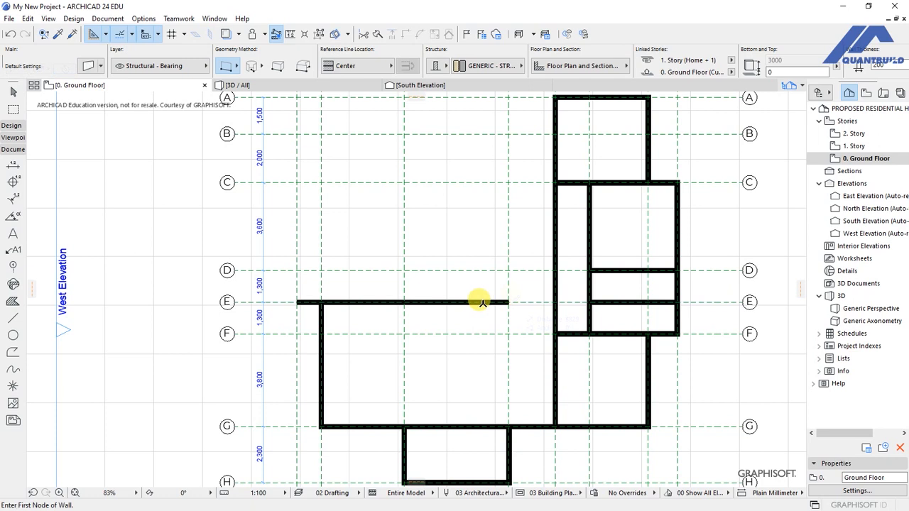
Draw a wall along gridline 1 from gridline E to gridline C
scroll(228, 300, down, 2)
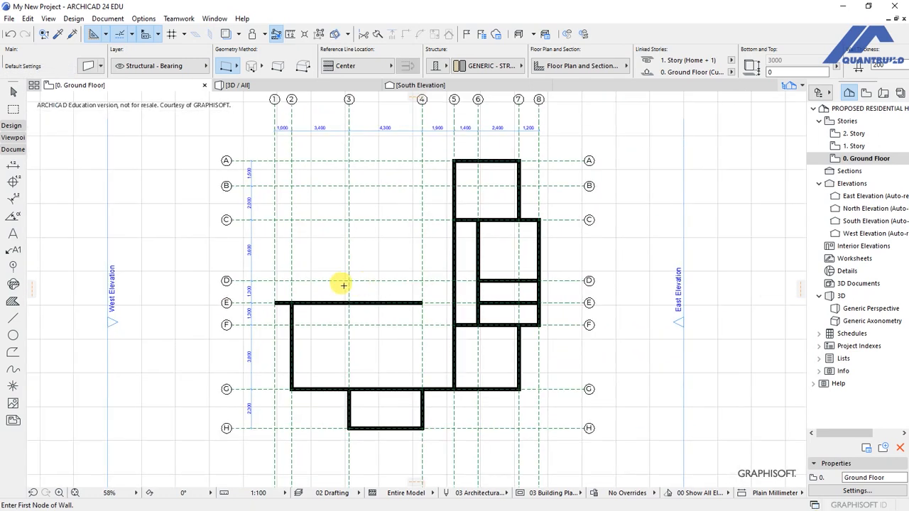
scroll(343, 284, down, 2)
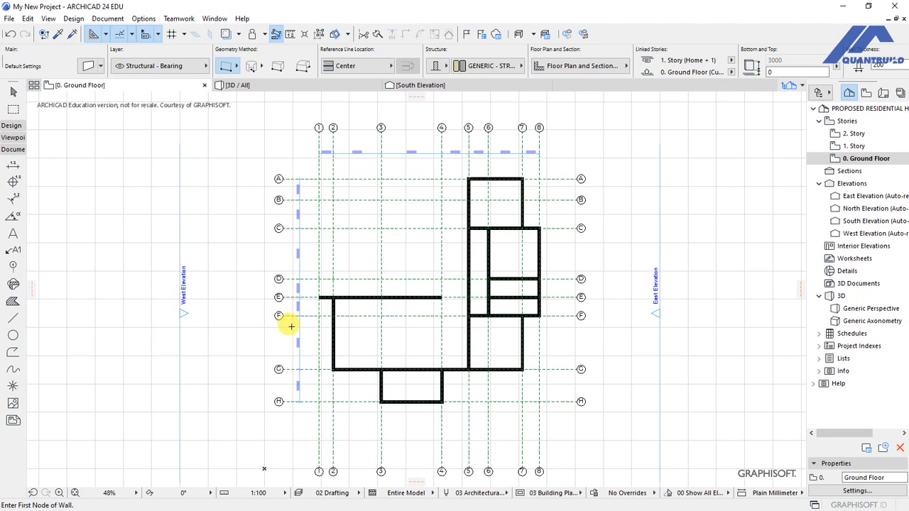
scroll(334, 242, up, 5)
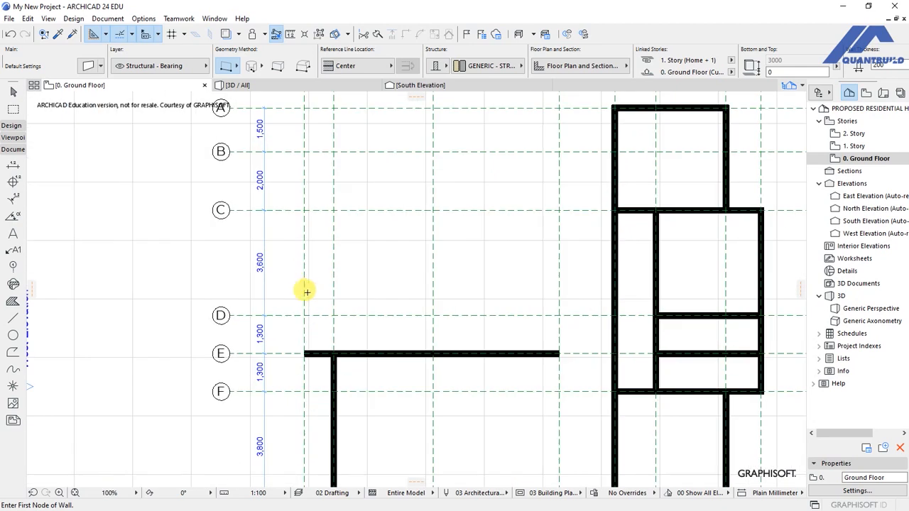
click(304, 353)
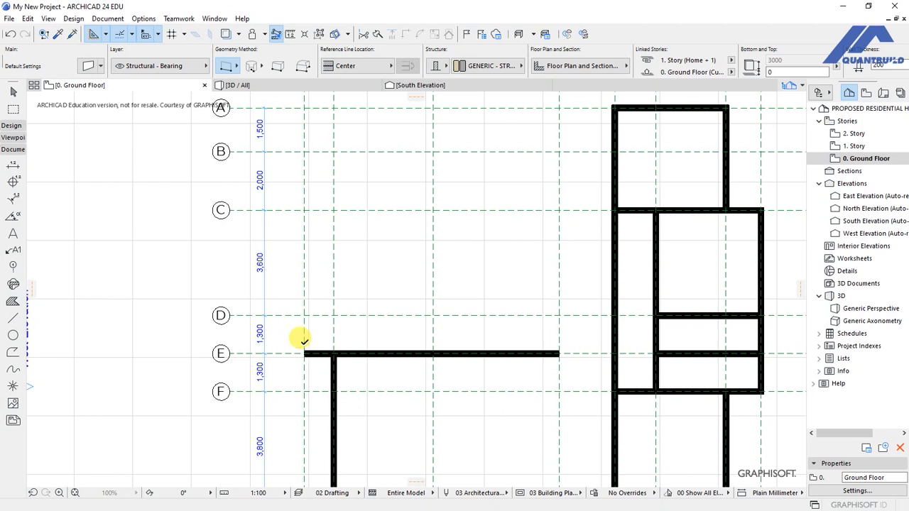
click(304, 207)
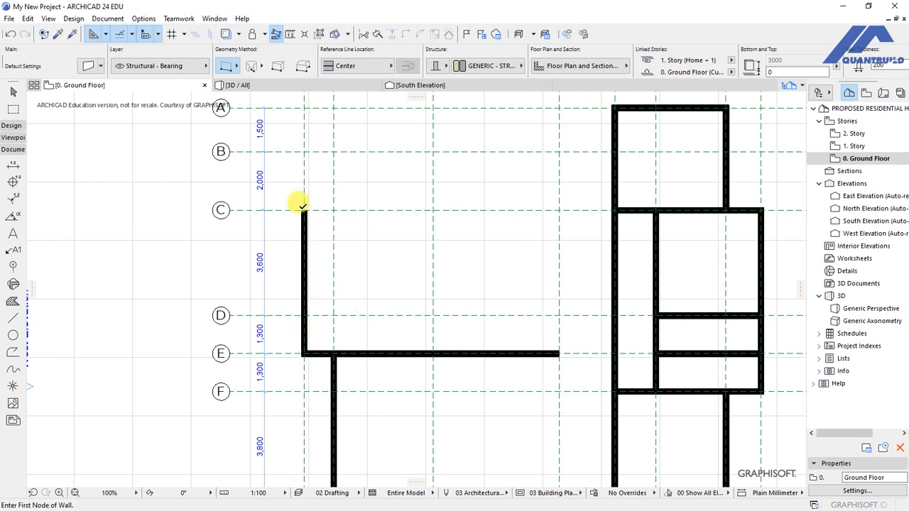
Draw a wall along gridline C from gridline 1 to gridline 5, and one along gridline 3 from C to E
scroll(301, 208, down, 2)
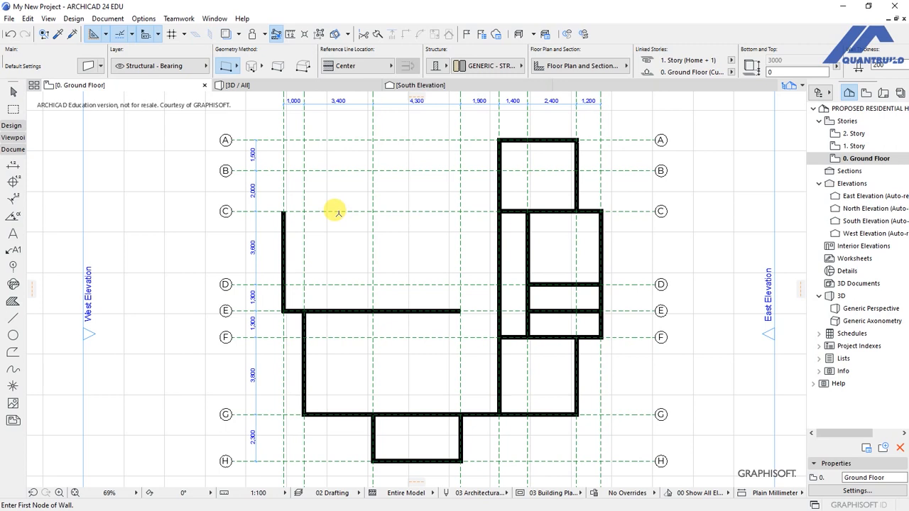
click(283, 211)
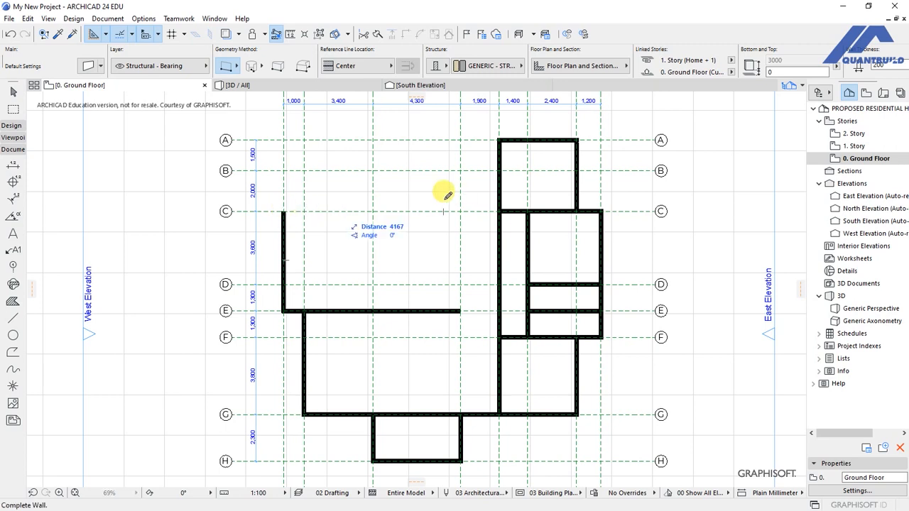
click(501, 211)
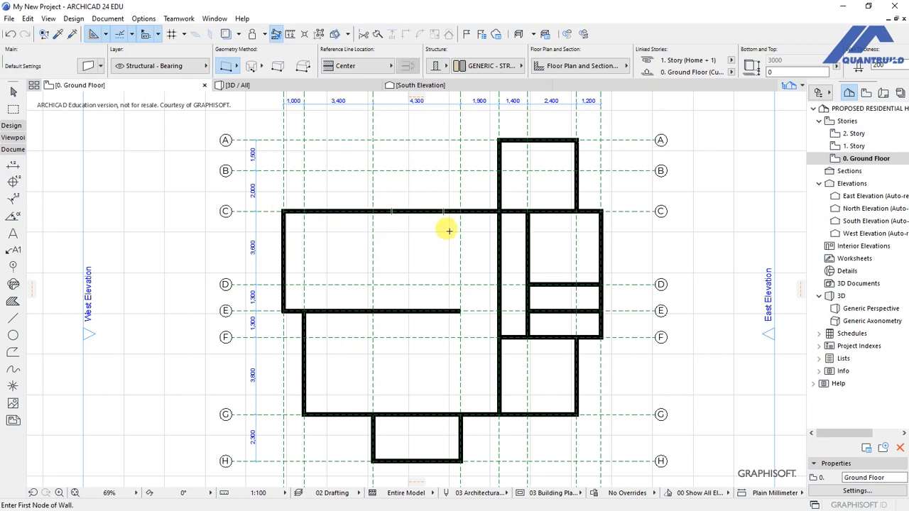
click(373, 211)
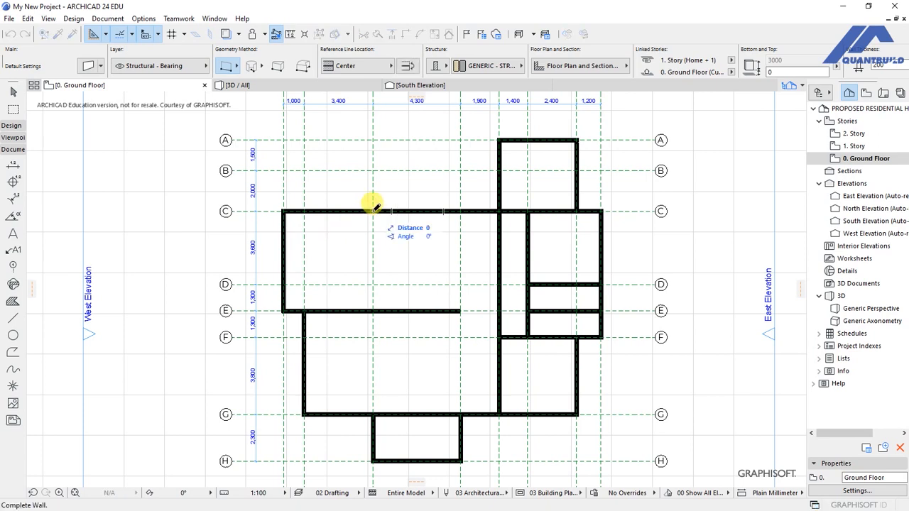
click(373, 311)
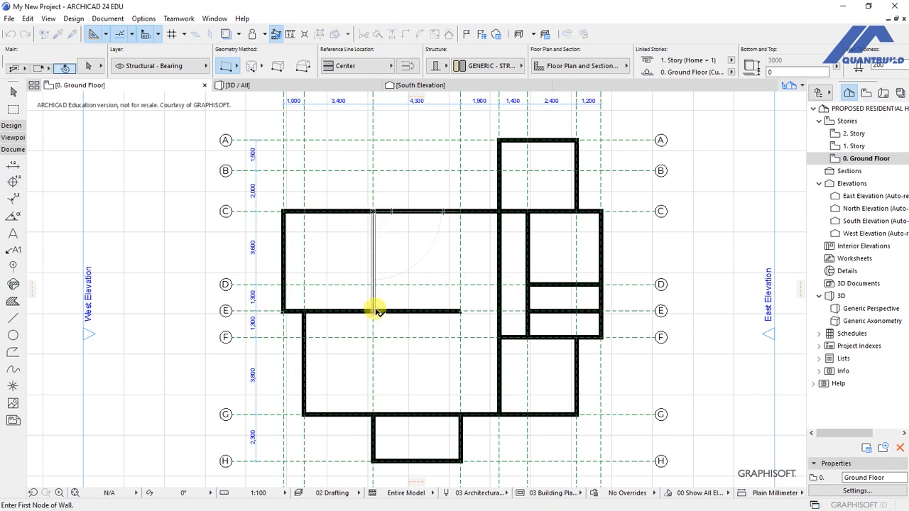
Draw a wall along gridline D from gridline 5 to 4, and a 3600 mm wall along gridline 4 from C to D
scroll(298, 296, down, 2)
scroll(421, 292, up, 3)
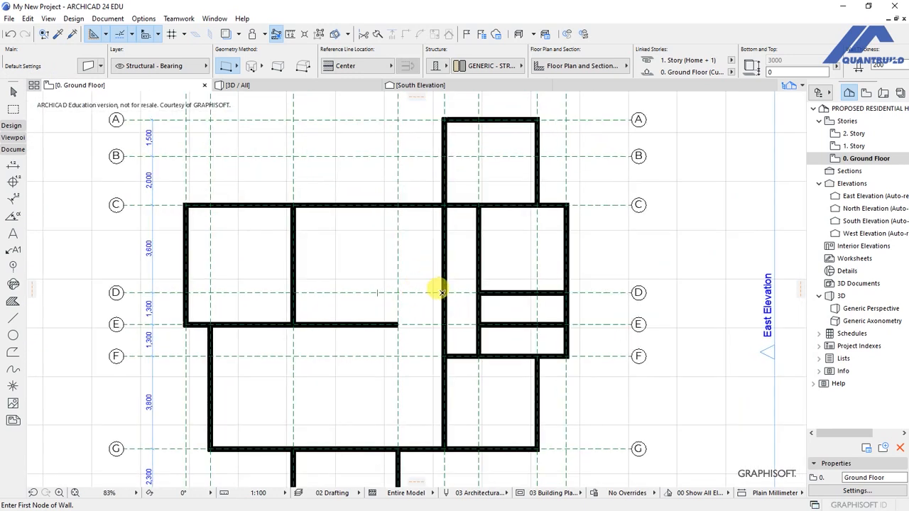
click(443, 292)
click(398, 292)
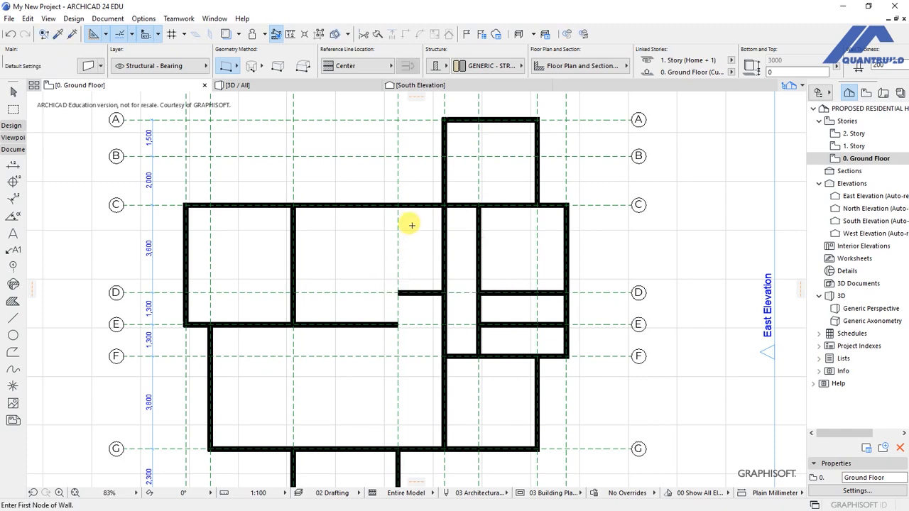
click(397, 205)
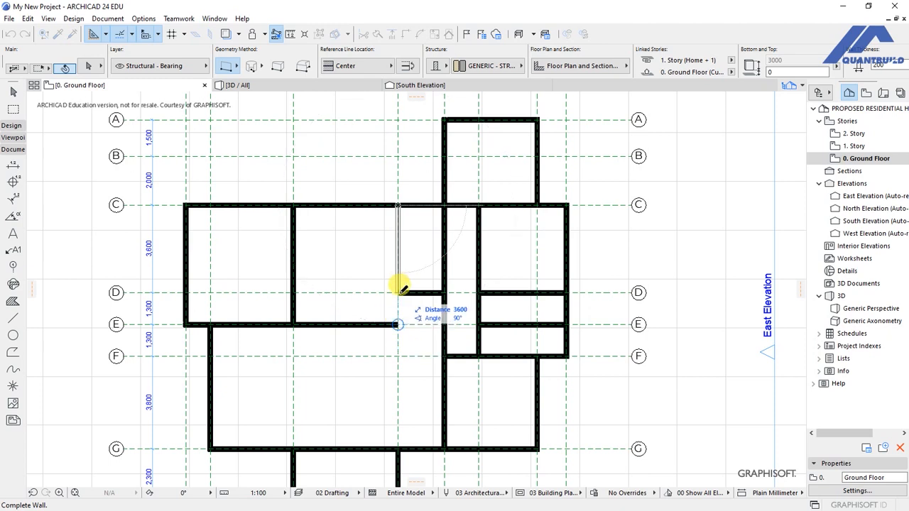
click(400, 291)
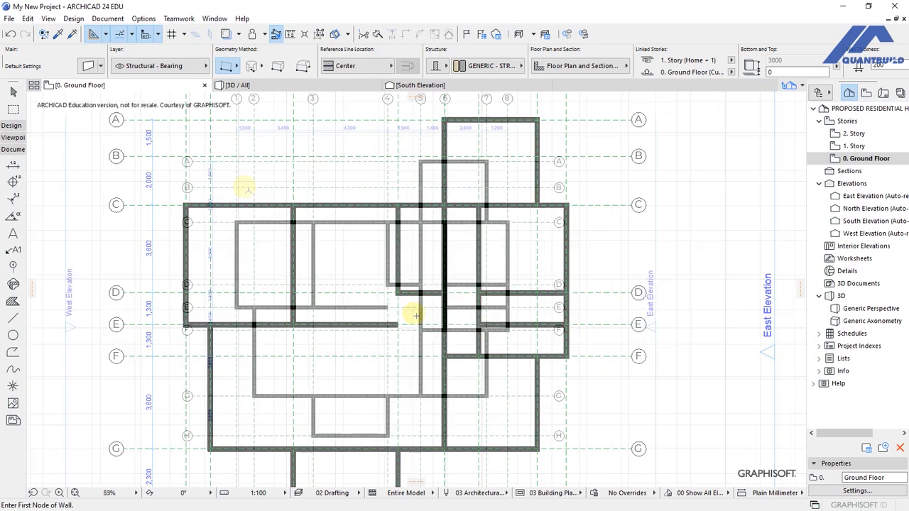
Draw 2000 mm walls along gridlines 2 and 3 from gridline C to B, and join their ends with a wall along gridline B
scroll(245, 188, up, 3)
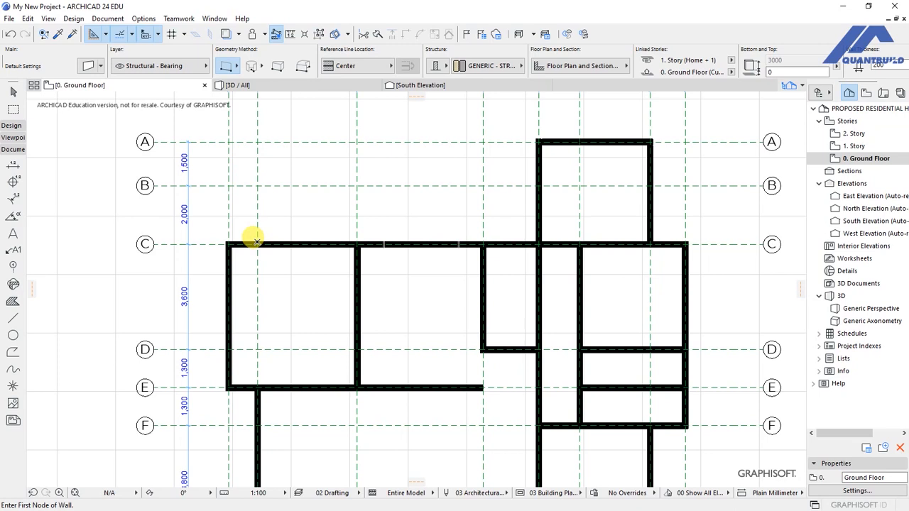
click(257, 240)
click(257, 185)
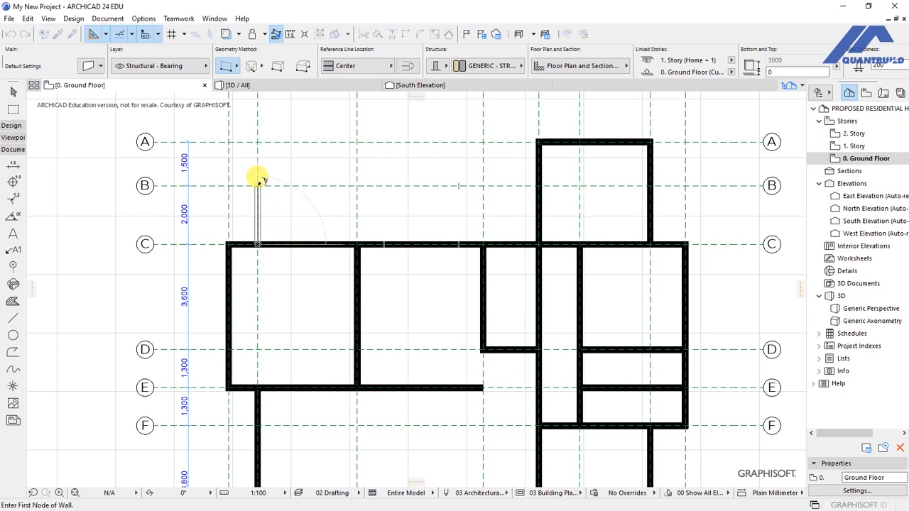
click(357, 244)
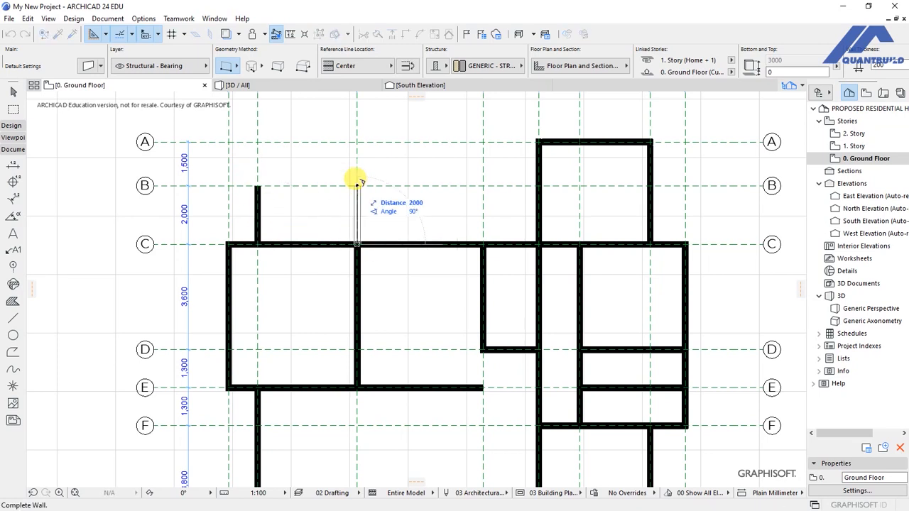
click(357, 184)
click(356, 184)
click(257, 186)
Draw a horizontal construction line crossing gridline 3, offset 600 mm below the lower face of the gridline E wall
scroll(253, 177, down, 3)
scroll(369, 275, up, 5)
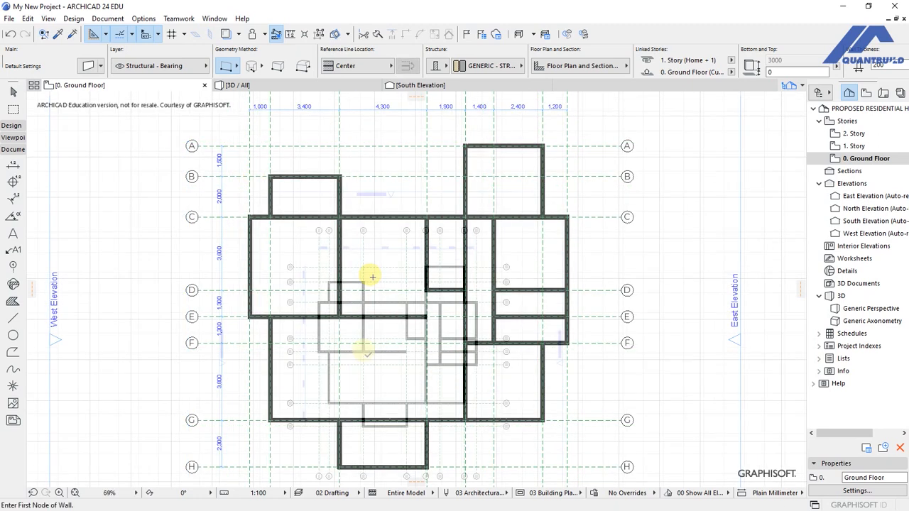
click(10, 319)
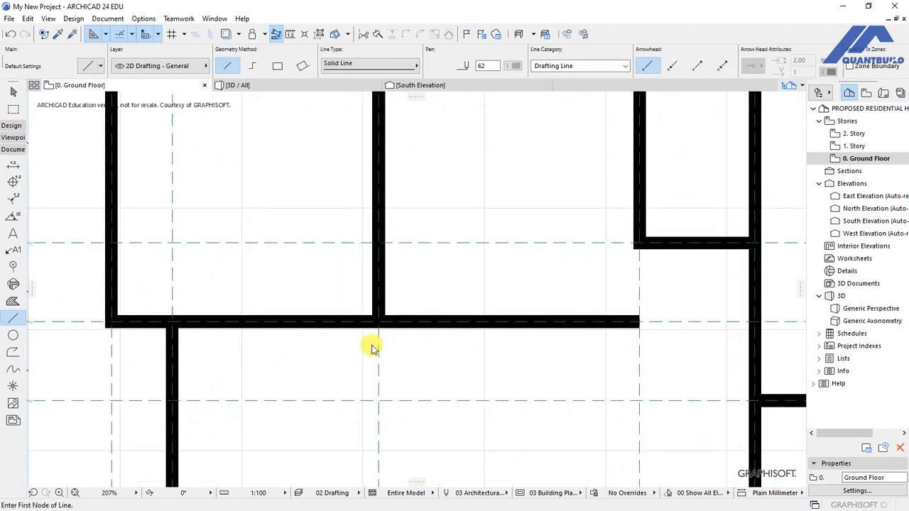
scroll(371, 335, up, 2)
click(423, 323)
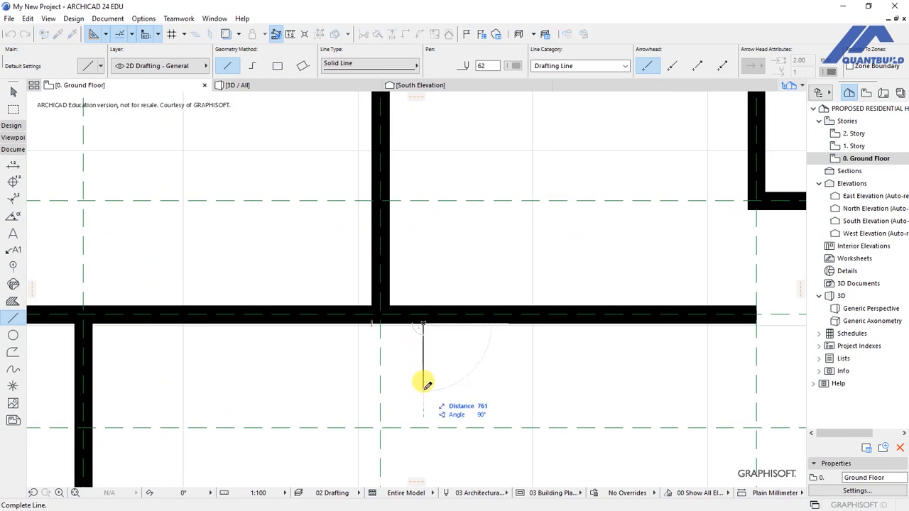
text(60)
key(Return)
click(422, 375)
click(239, 376)
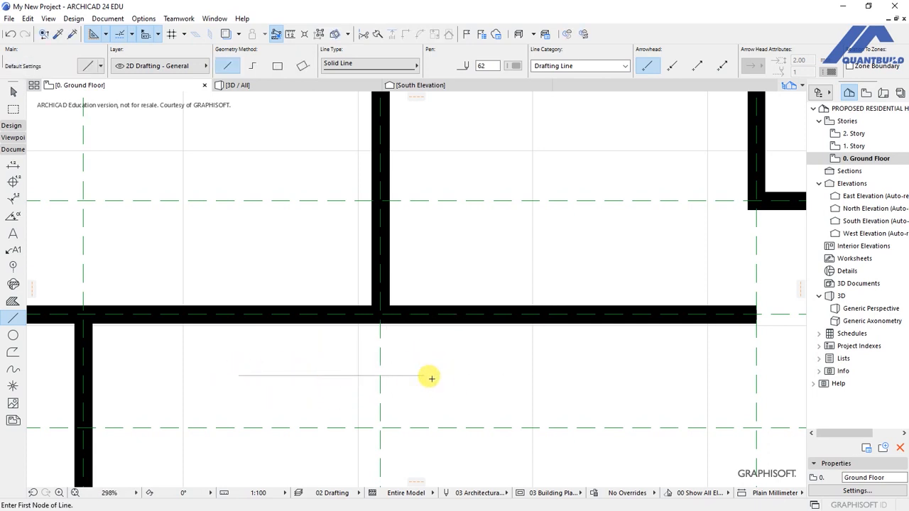
Stretch the construction line's right end horizontally past the gridline 5 wall
scroll(147, 354, down, 3)
shift+click(306, 367)
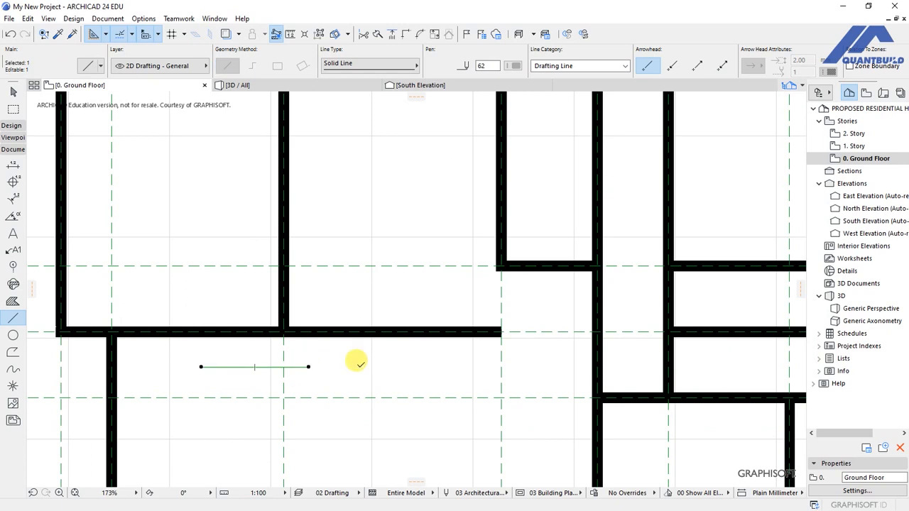
click(307, 367)
click(619, 367)
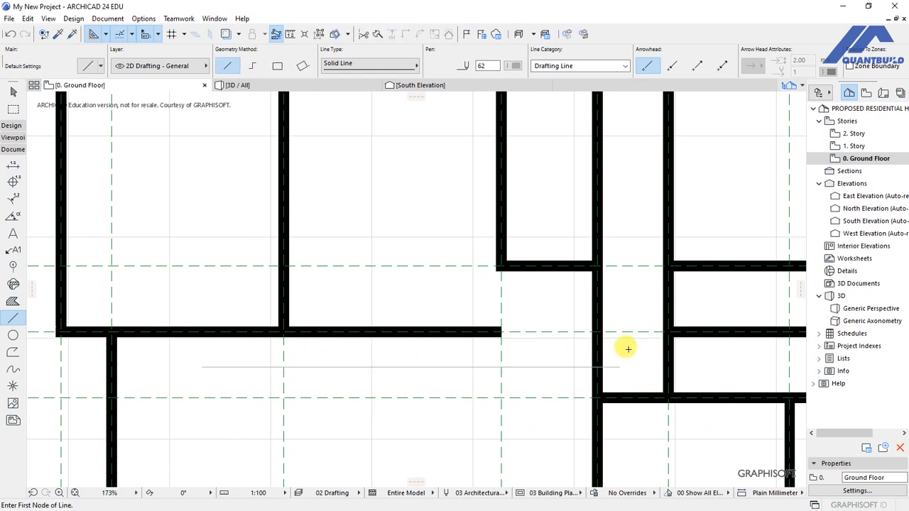
Extend the gridline 3 wall 700 mm below gridline E to the construction line, trimming the line's excess left of the wall
scroll(284, 344, down, 3)
scroll(348, 303, up, 3)
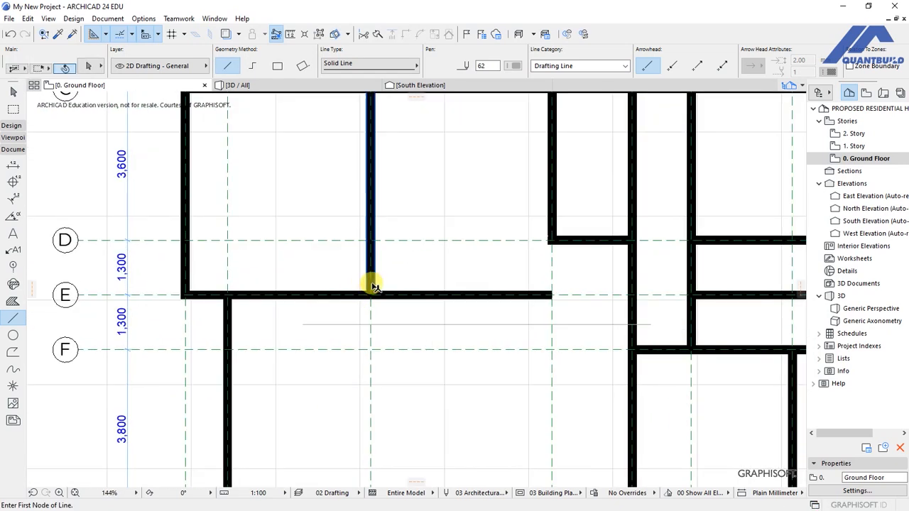
shift+click(369, 290)
click(369, 293)
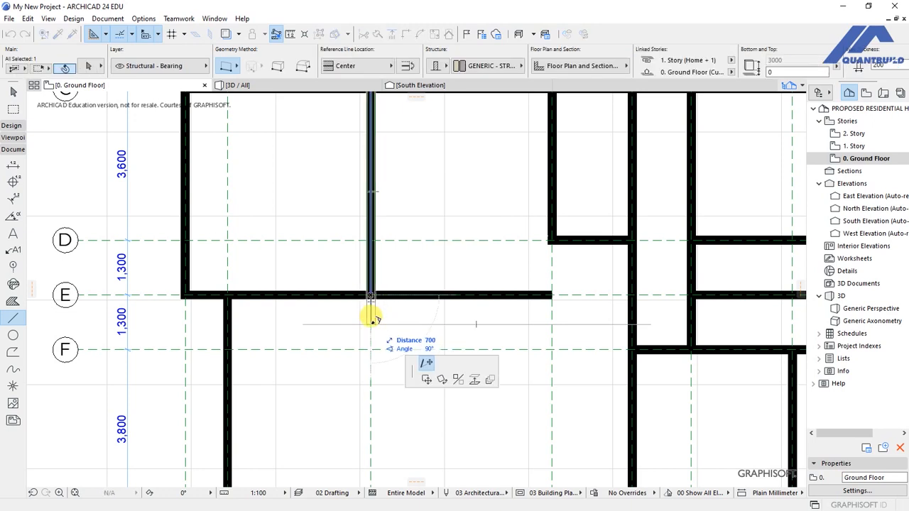
click(371, 321)
key(Escape)
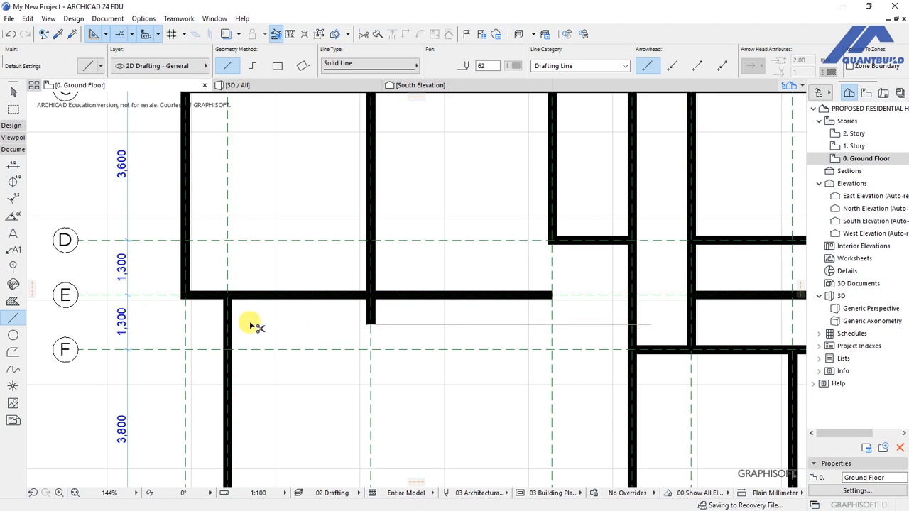
Set the horizontal line's pen to black pen 1
scroll(249, 327, down, 3)
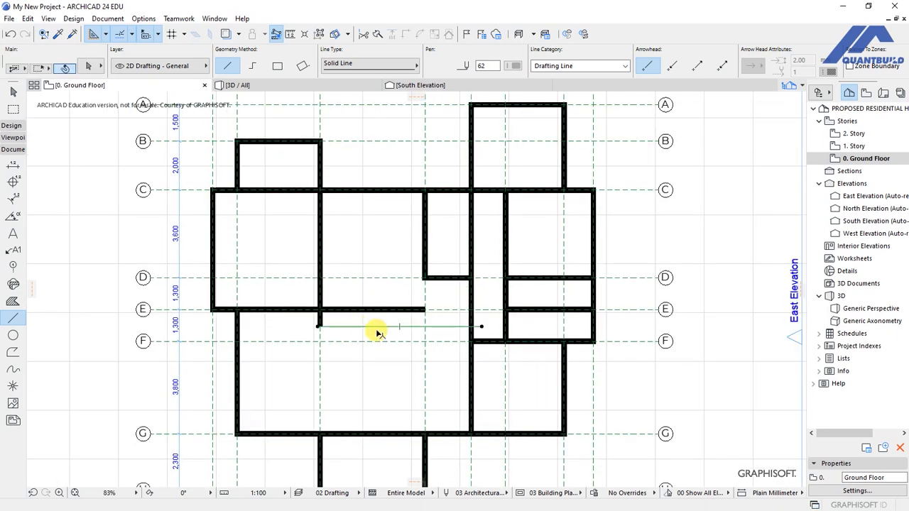
shift+click(377, 328)
click(86, 70)
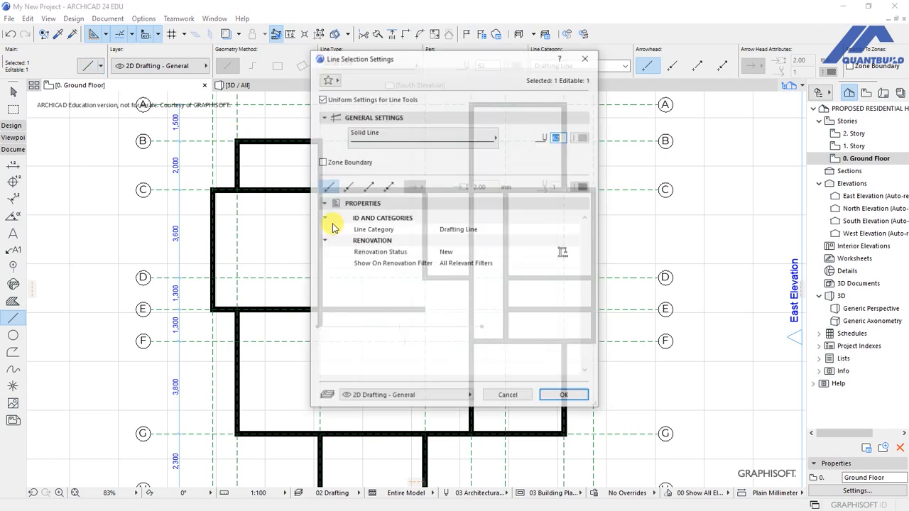
click(581, 138)
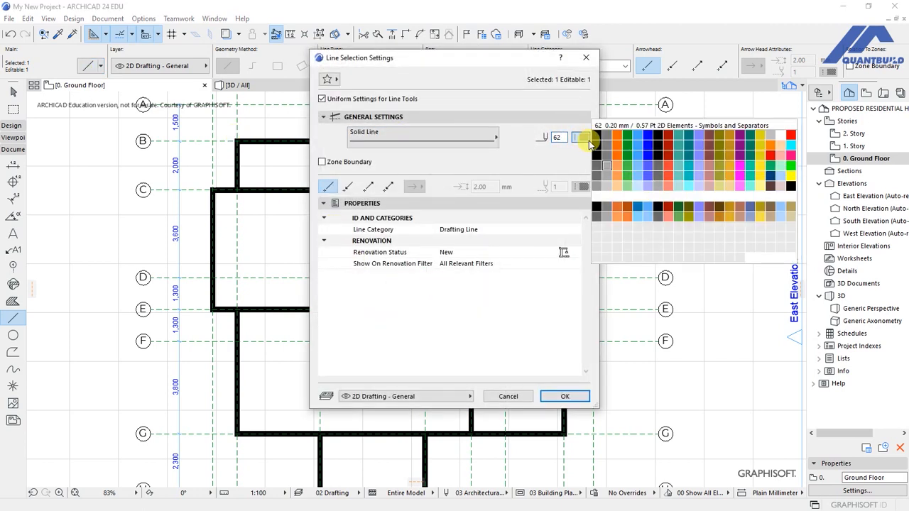
click(594, 125)
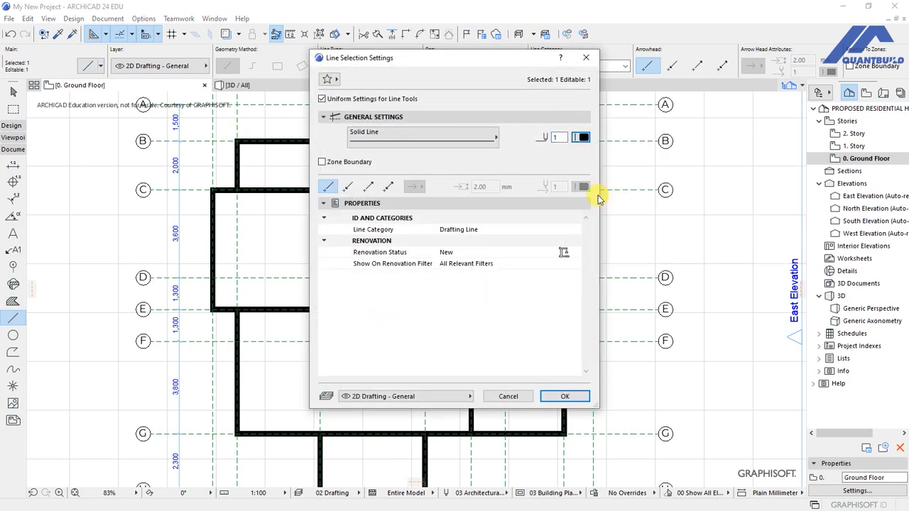
click(565, 397)
key(Escape)
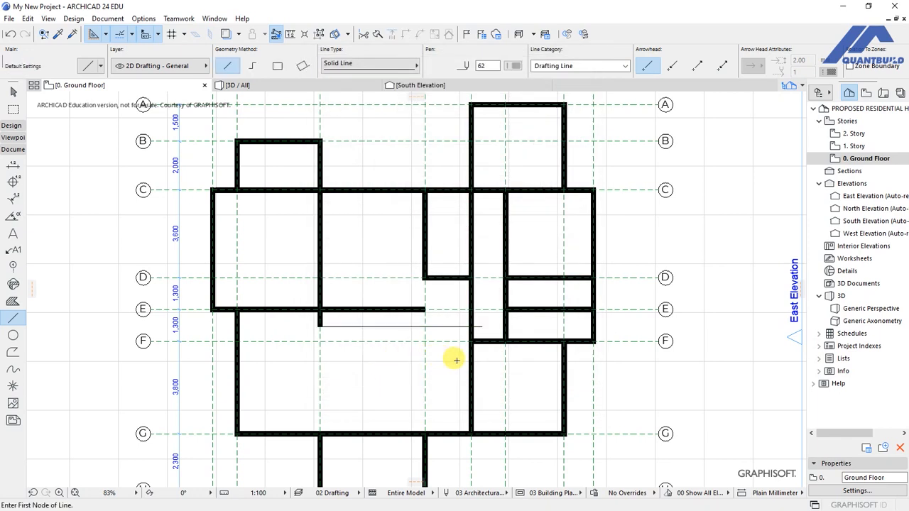
Draw a 1200 mm line leftward from the gridline 5 wall's left face, and a vertical line from its end up past gridline D
scroll(451, 297, up, 3)
click(457, 335)
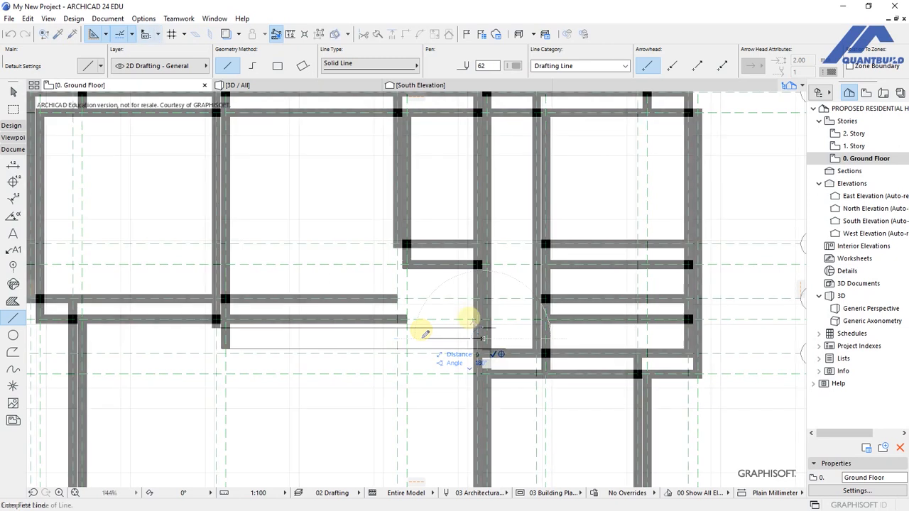
click(472, 310)
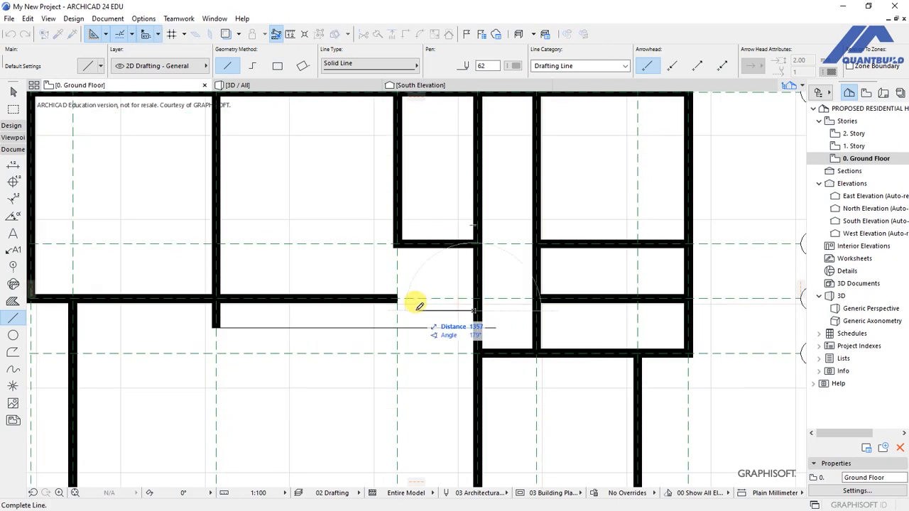
text(1200)
key(Return)
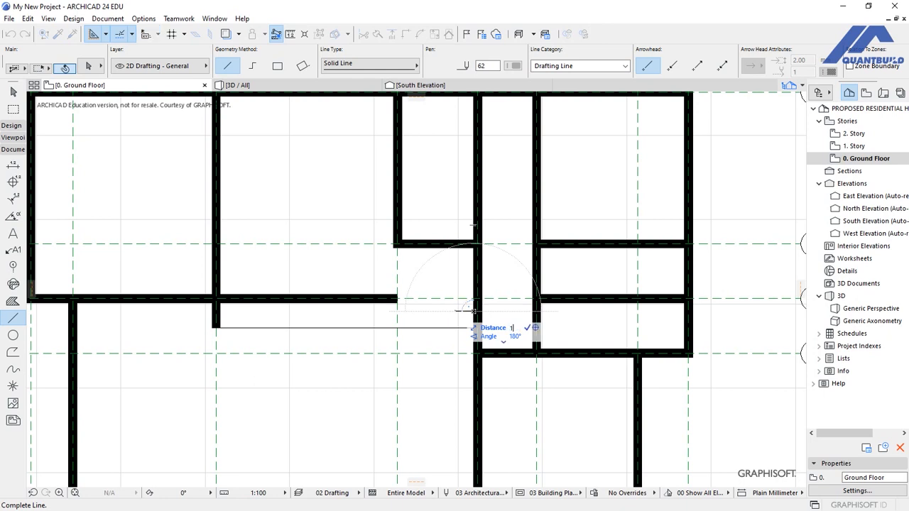
click(420, 304)
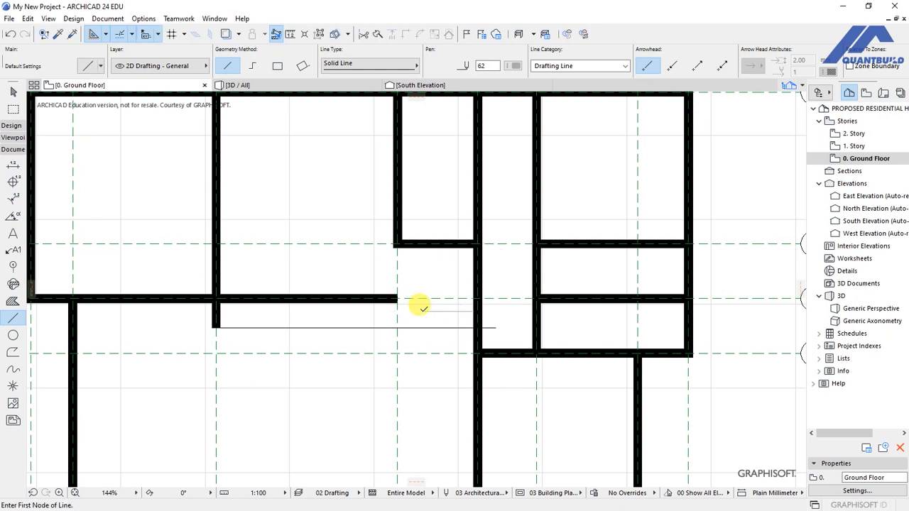
click(422, 168)
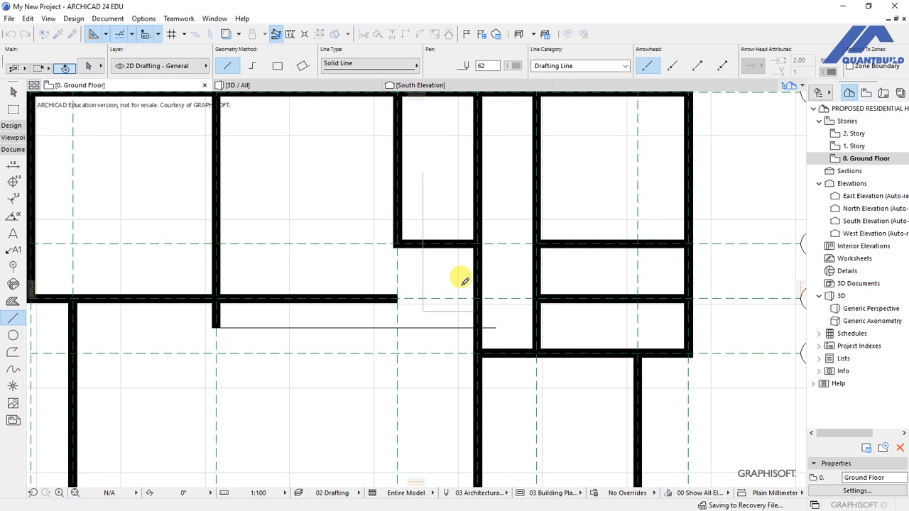
Extend the right end of the gridline E wall to the vertical construction line
shift+click(393, 304)
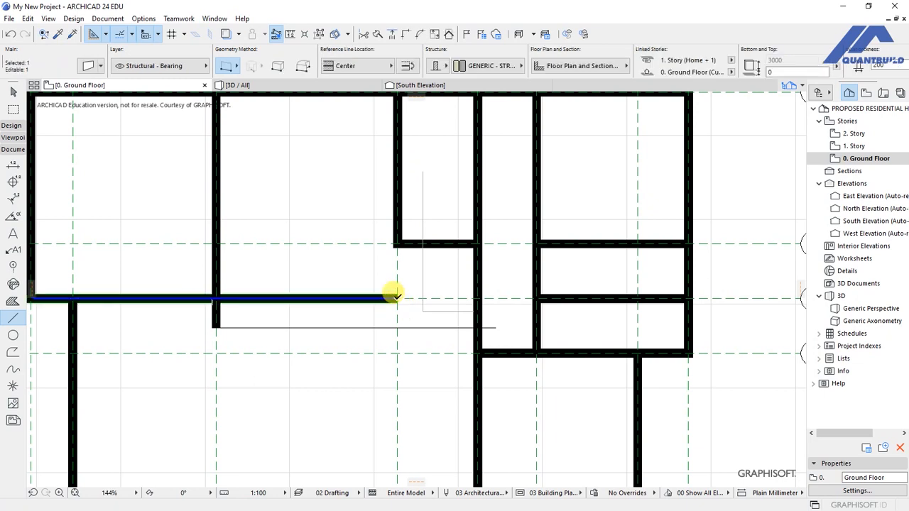
click(397, 298)
click(421, 298)
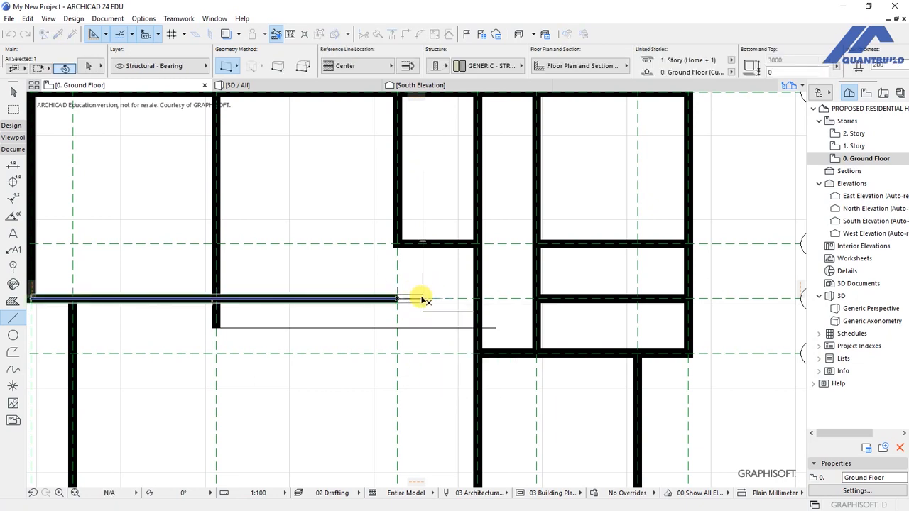
key(Escape)
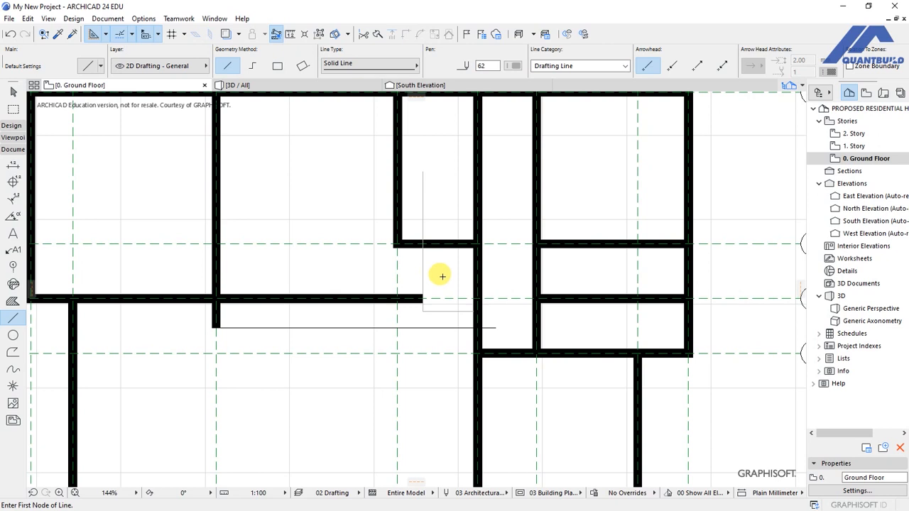
Delete the short 1200 mm line and stretch the vertical construction line down past the black horizontal line
scroll(421, 267, up, 1)
shift+click(460, 322)
key(Delete)
shift+click(426, 322)
click(423, 314)
click(430, 425)
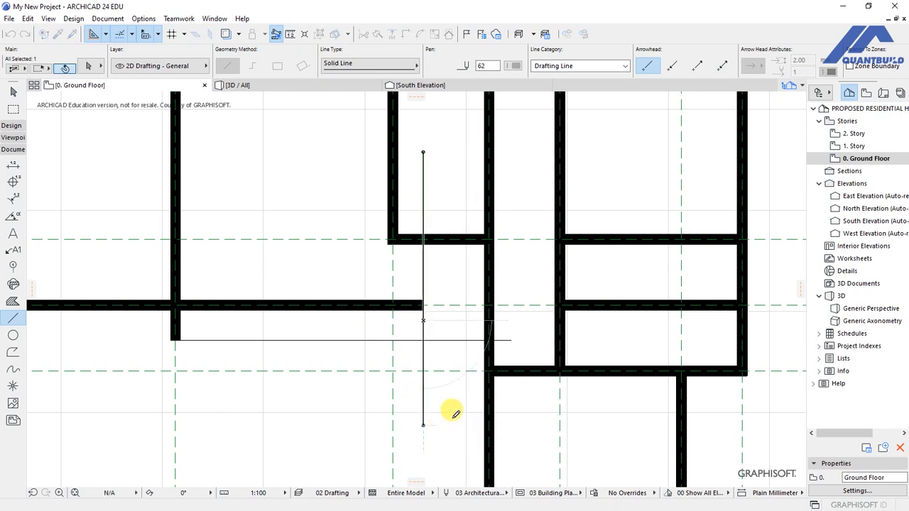
key(Escape)
Draw a wall along the vertical construction line from the gridline D wall down to the black horizontal line
scroll(405, 280, up, 1)
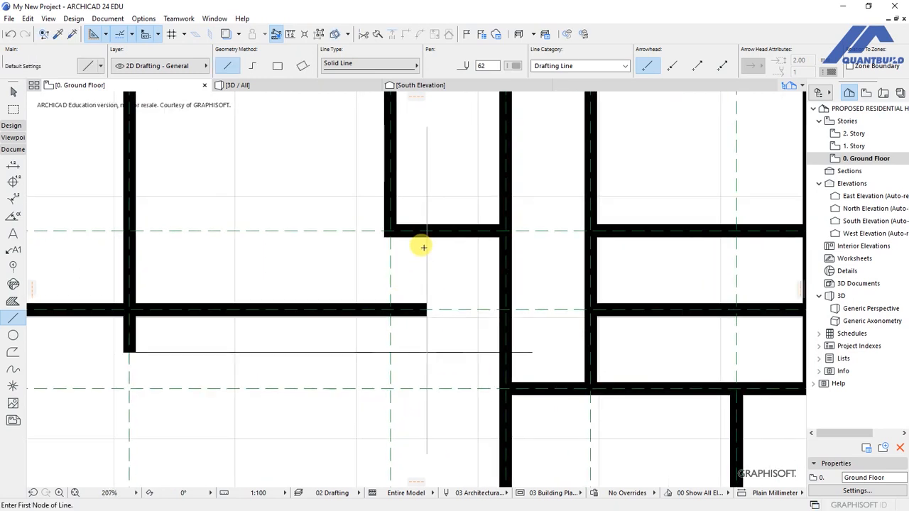
click(15, 126)
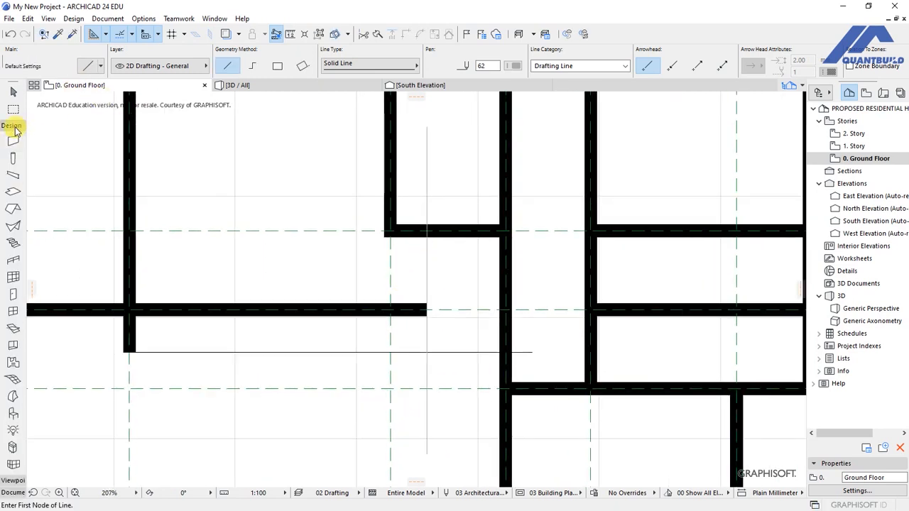
click(13, 141)
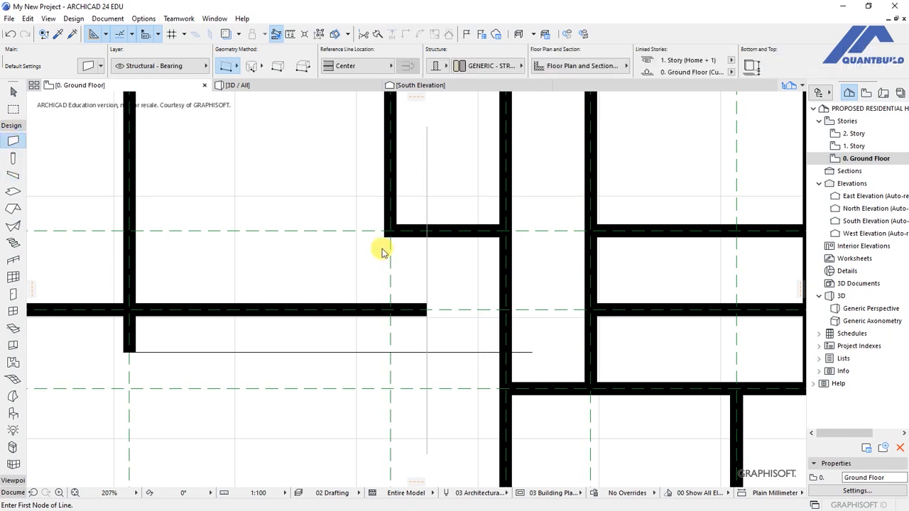
click(426, 235)
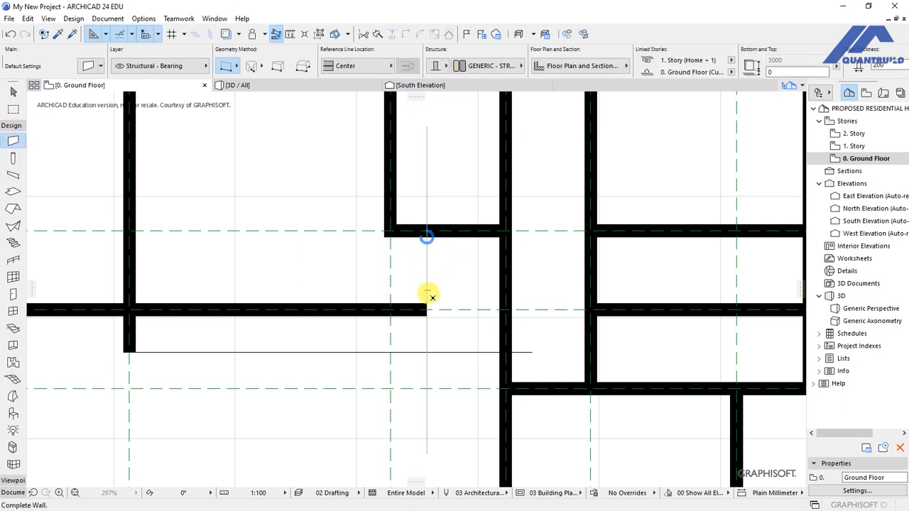
click(427, 351)
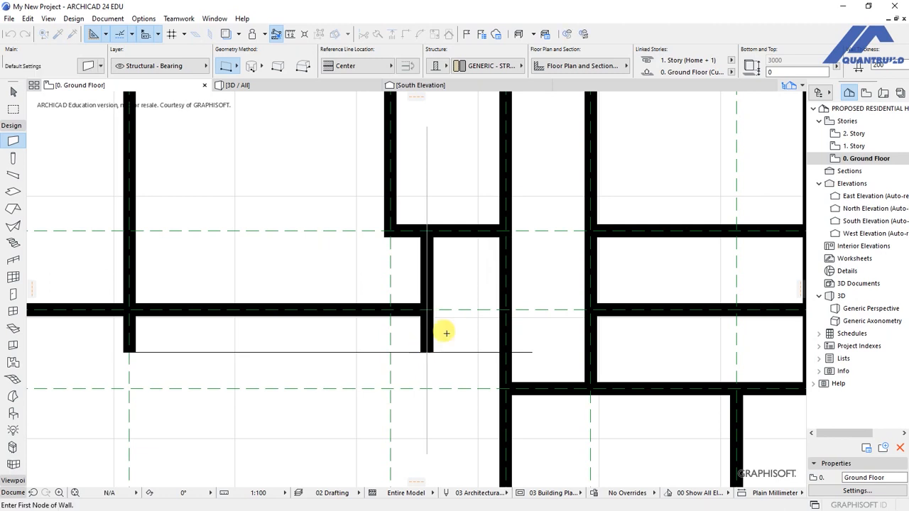
Remove the vertical construction line and the horizontal line's excess right of the new wall, and save the project
scroll(452, 329, down, 7)
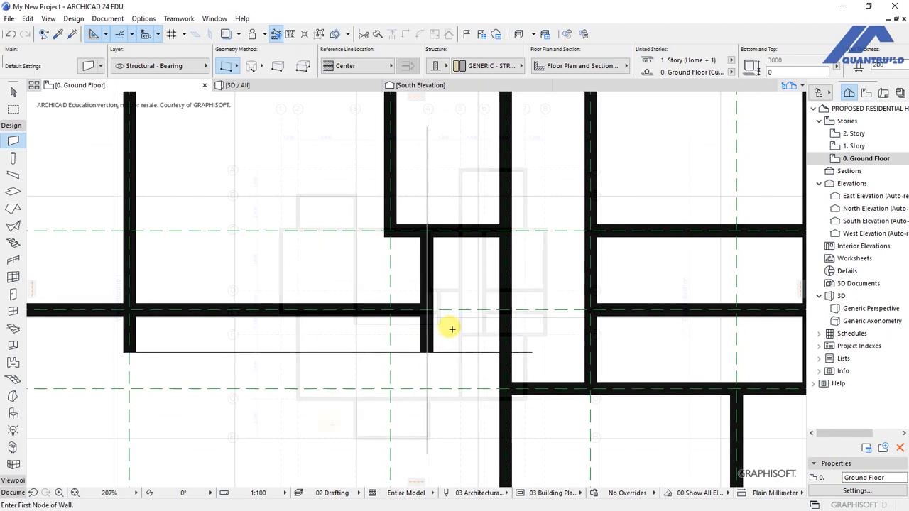
shift+click(438, 351)
key(Delete)
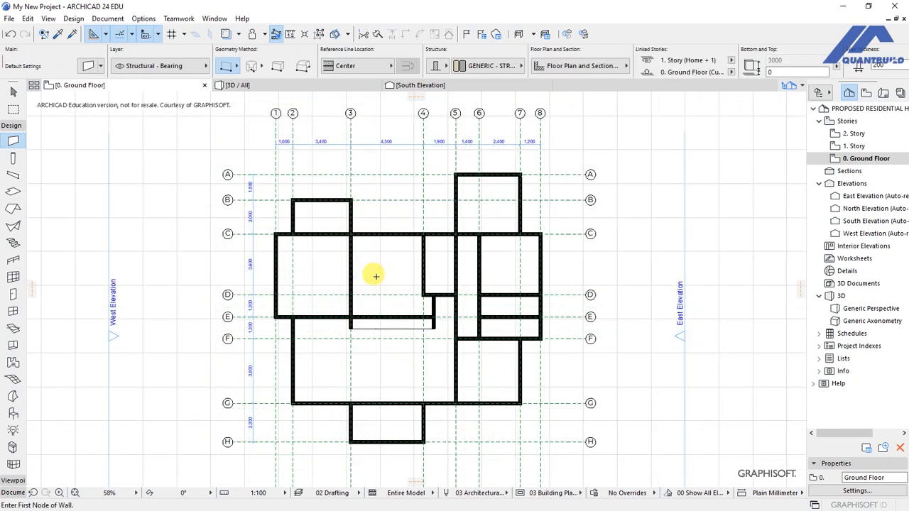
key(ctrl+s)
Draw a horizontal wall about 9525 mm long in the empty area east of the East Elevation marker
scroll(310, 341, down, 5)
scroll(497, 251, up, 5)
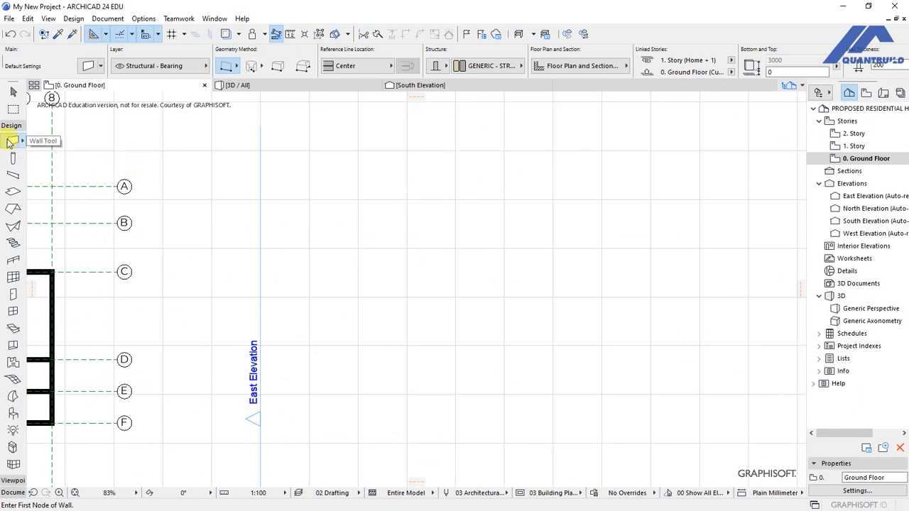
click(349, 281)
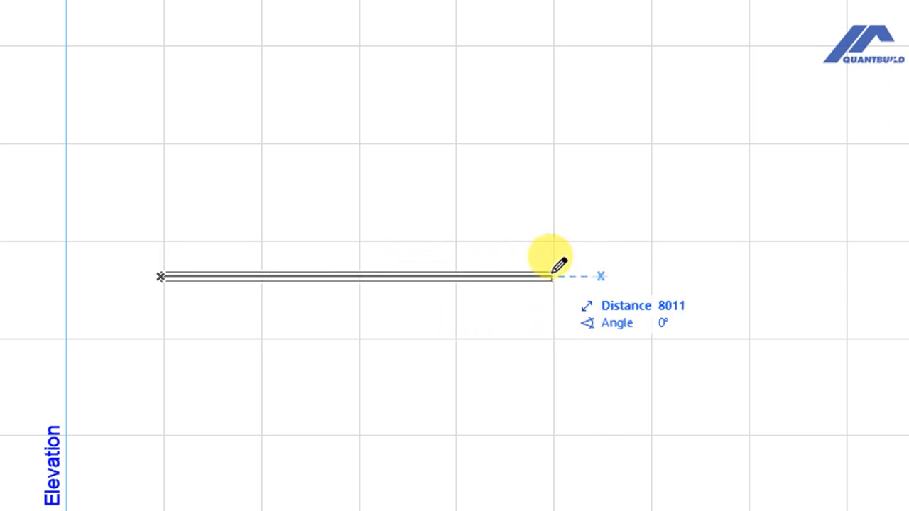
key(Escape)
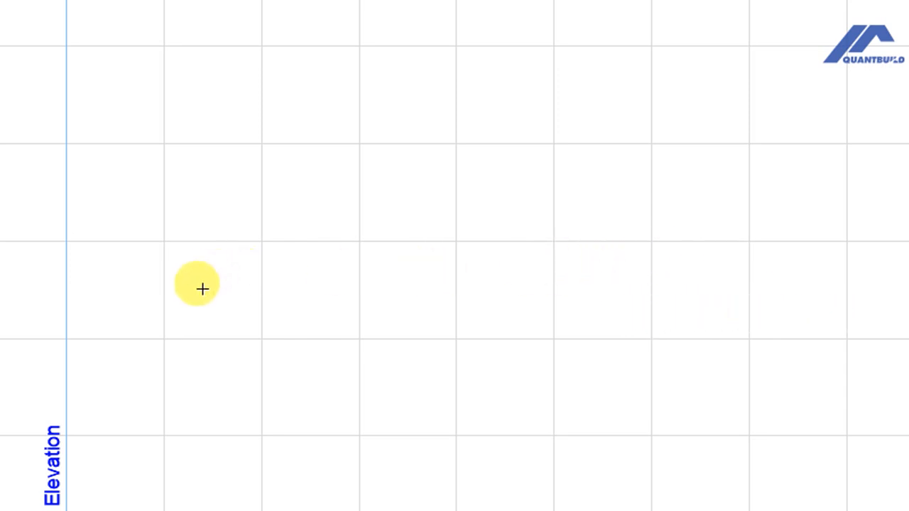
click(203, 288)
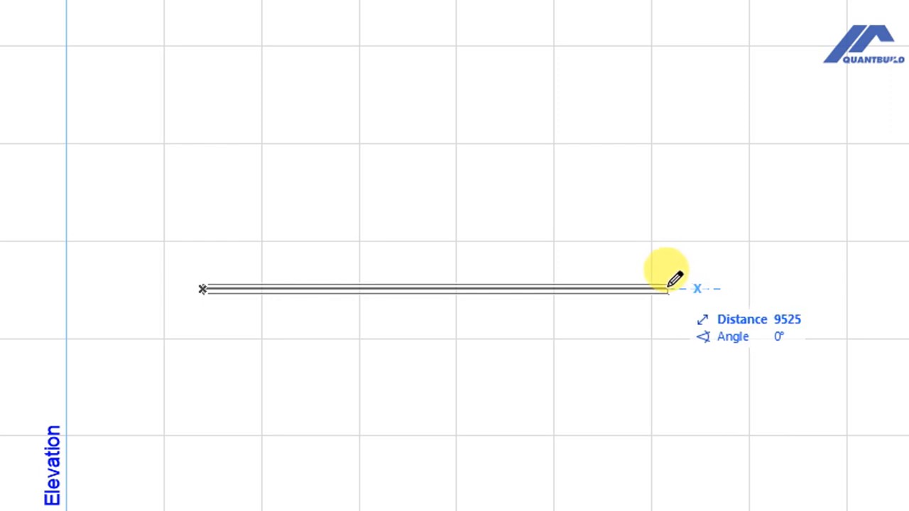
click(668, 289)
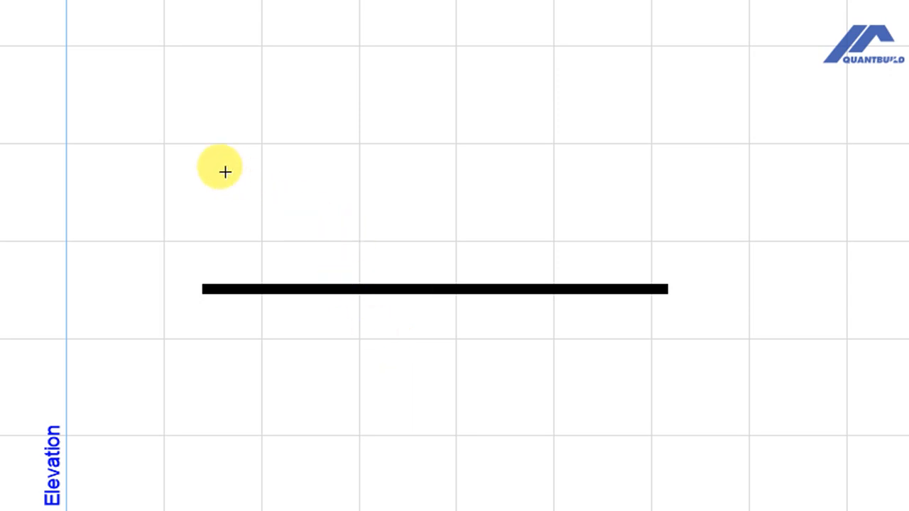
Start a second wall above the left end of the horizontal practice wall
click(199, 155)
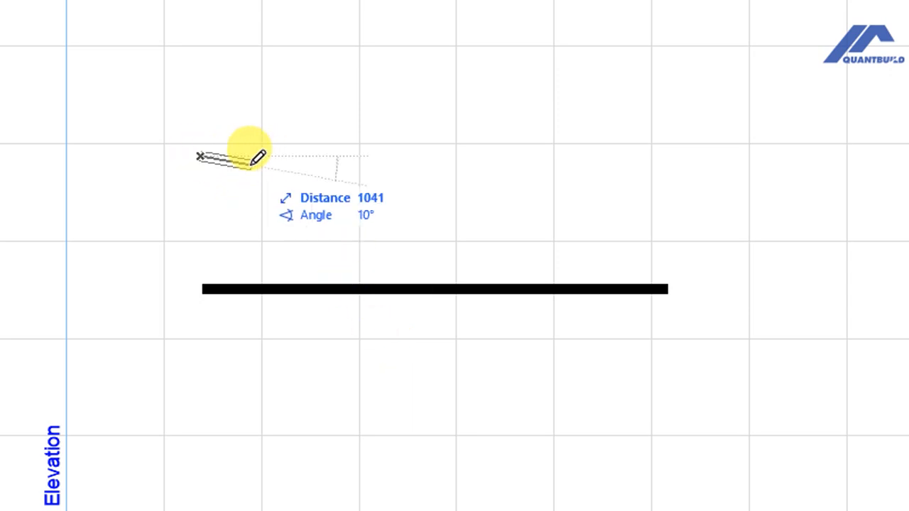